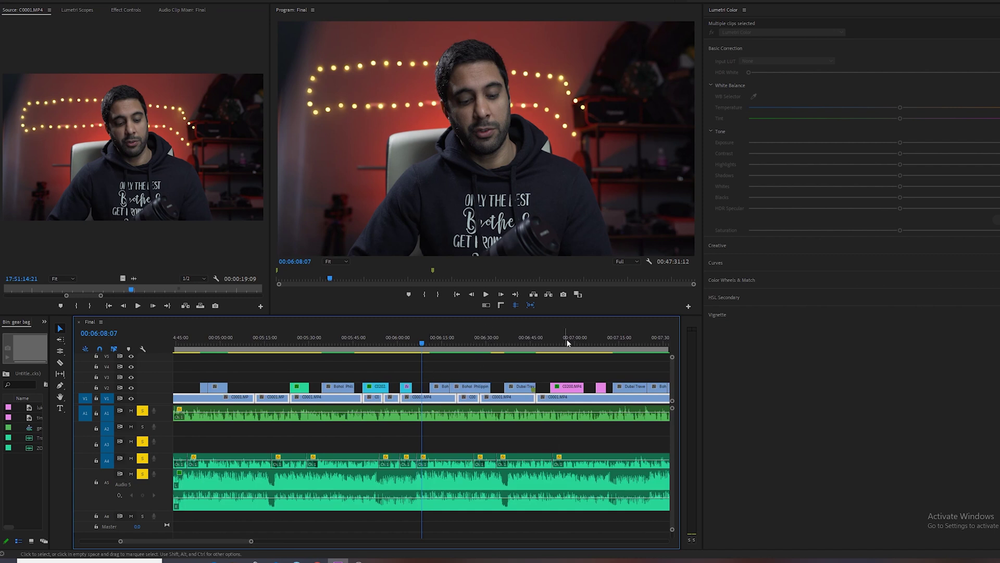
- Scroll the Final sequence timeline to show roughly 5:30 to 8:00
scroll(287, 383, "down", 3)
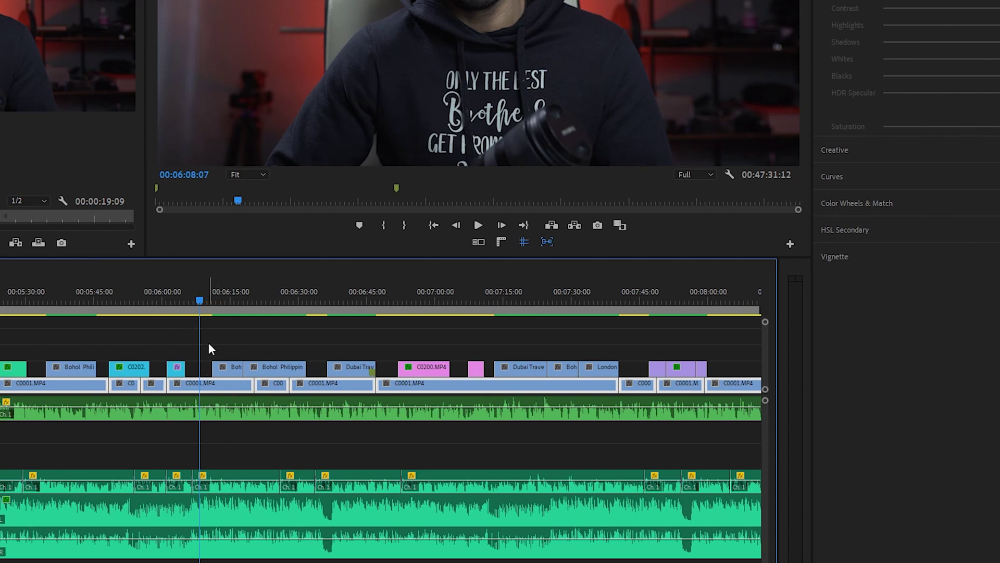
- Boost one C0001.MP4 clip's Lumetri Color contrast and confirm the effect in Effect Controls
left_click(216, 389)
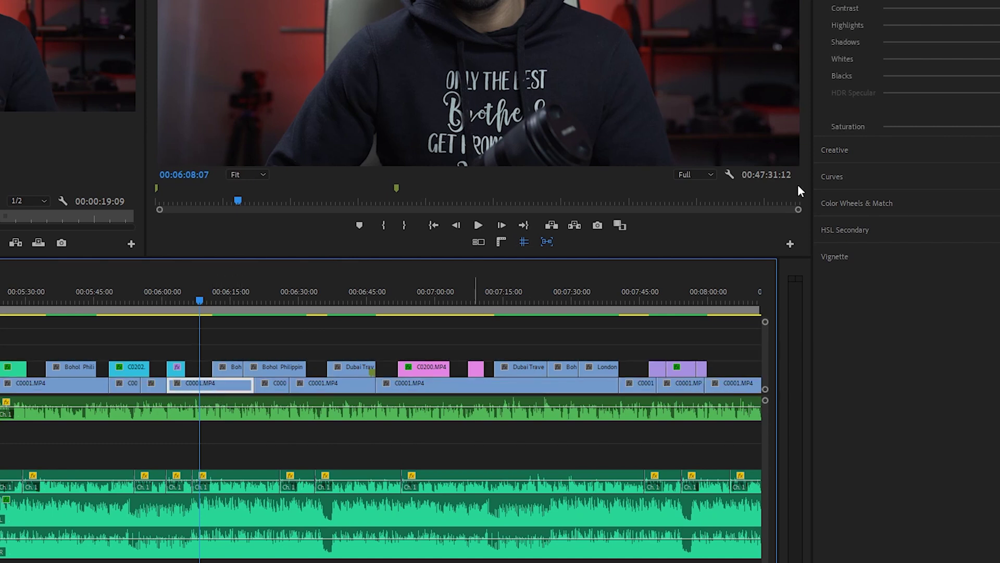
left_click_drag(999, 8, 999, 8)
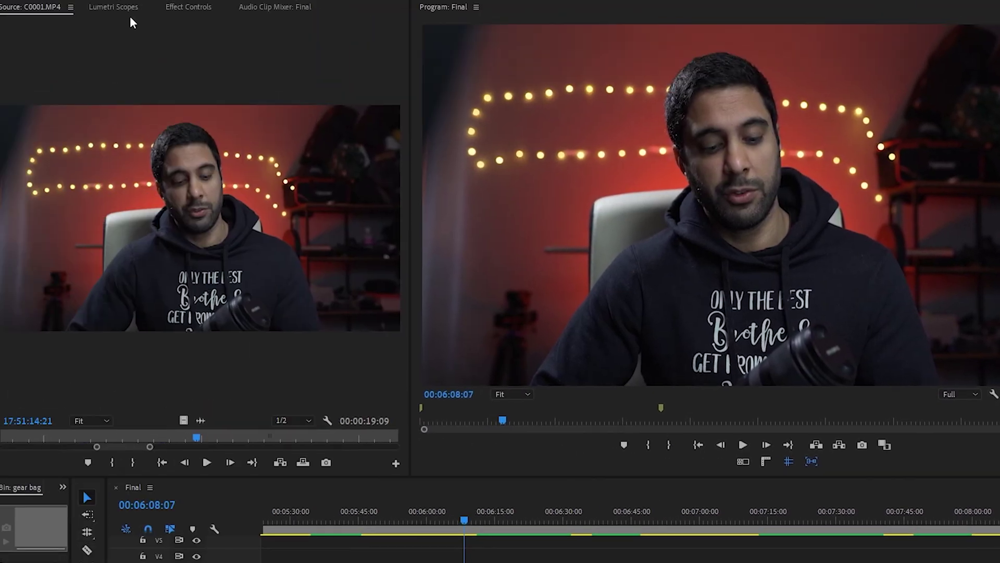
left_click(0, 0)
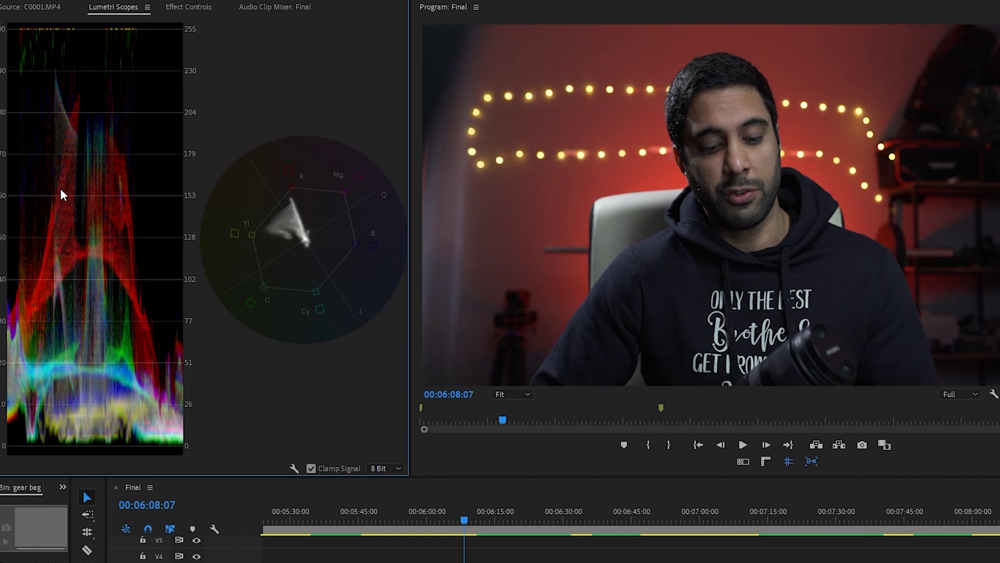
left_click(208, 7)
left_click(42, 238)
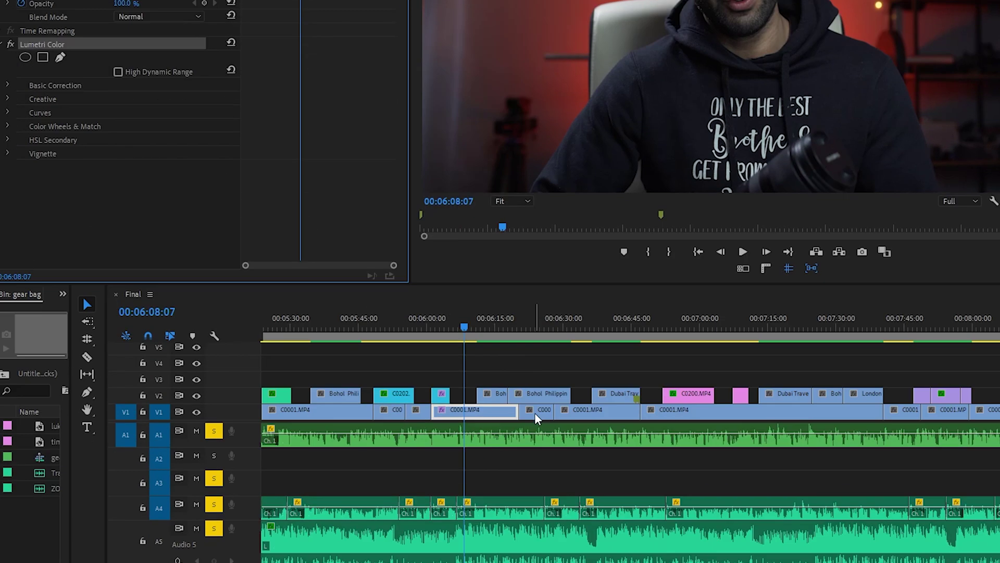
- Select the other C0001.MP4 clips together and move the playhead between about 7:45 and 6:34
left_click(536, 413)
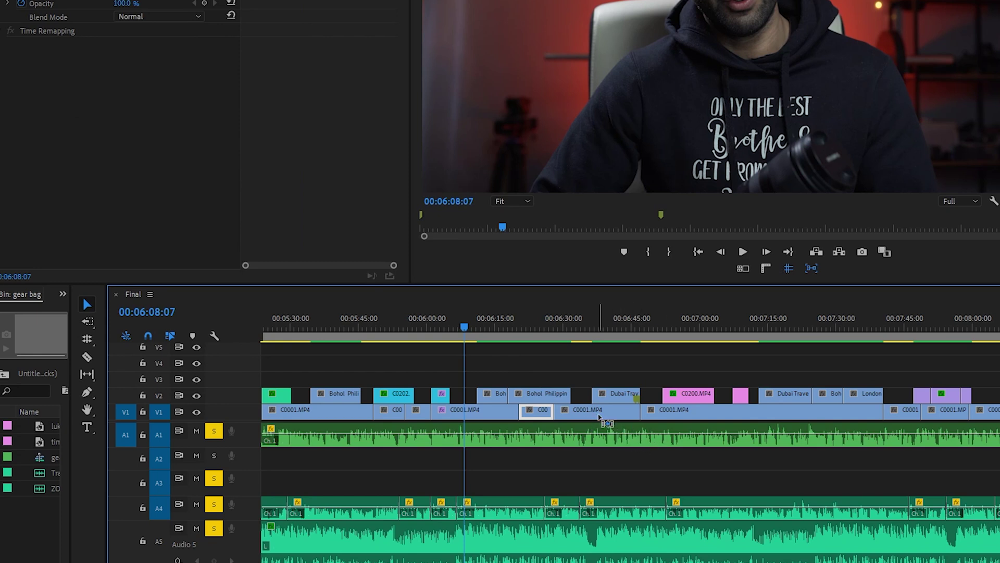
left_click(600, 414)
left_click(545, 412, "shift")
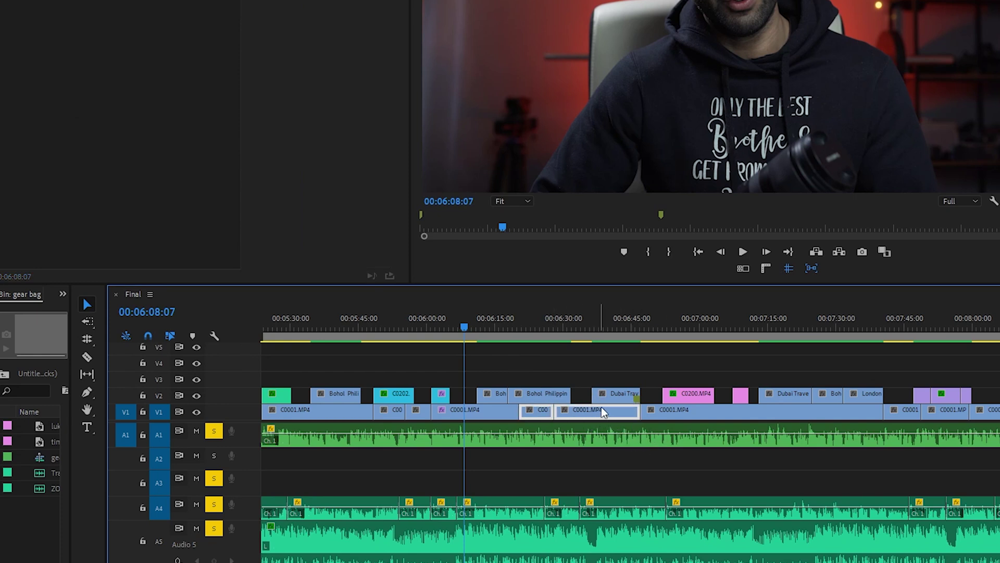
left_click(693, 412, "shift")
left_click(935, 411, "shift")
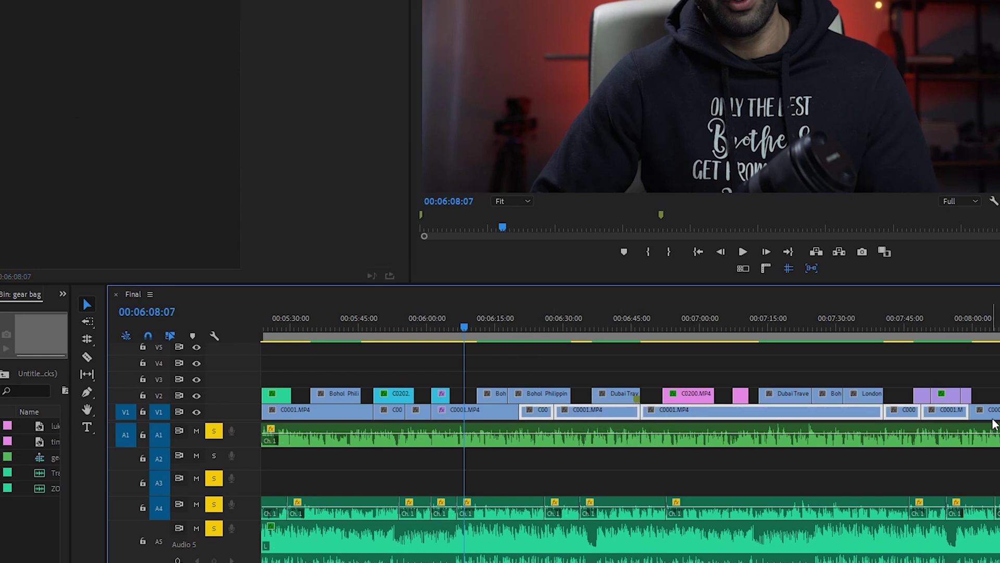
left_click(991, 413, "shift")
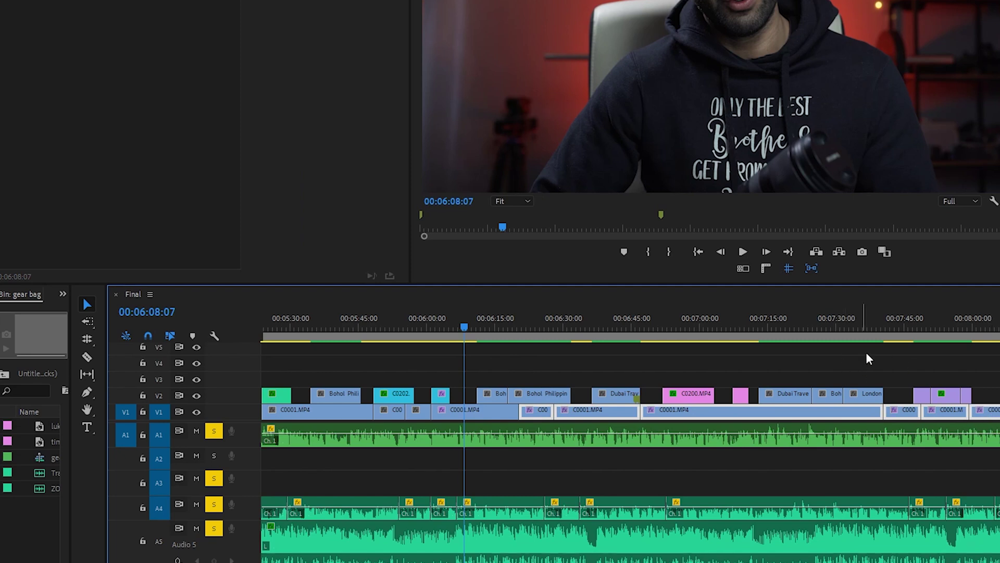
left_click(905, 328)
left_click(582, 325)
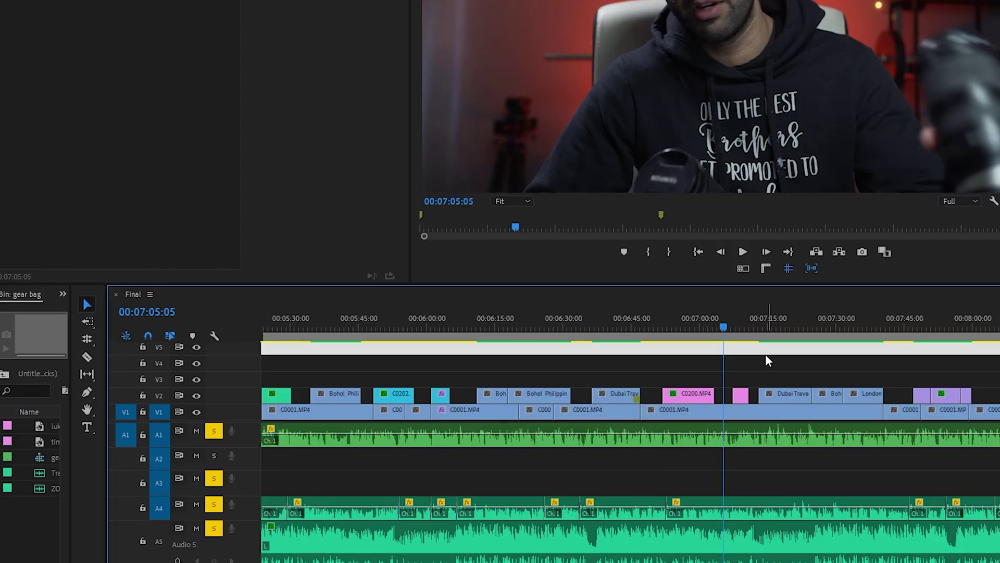
- Raise Contrast on the C0001.MP4 master clip in the Lumetri Master tab
left_click(745, 412)
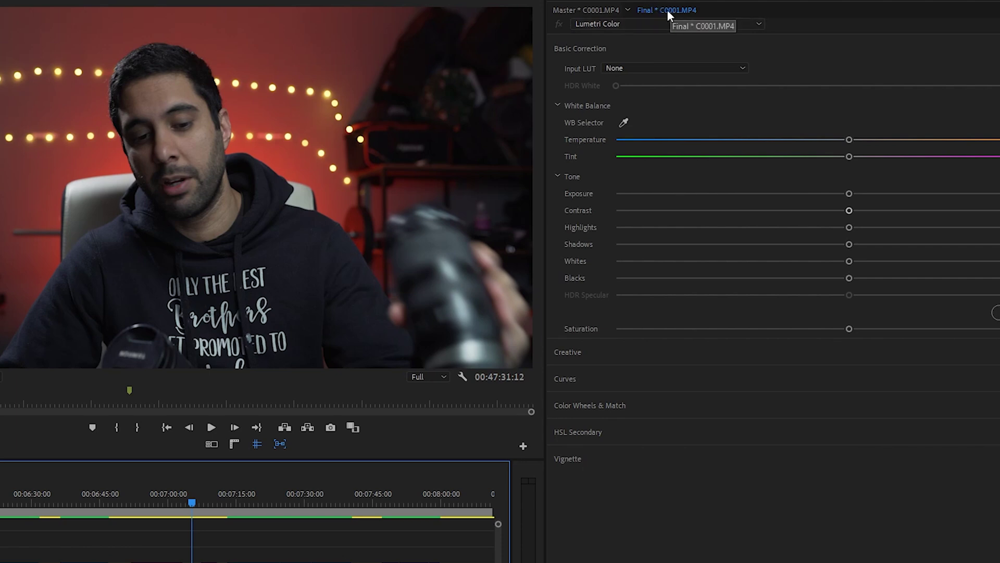
left_click(590, 12)
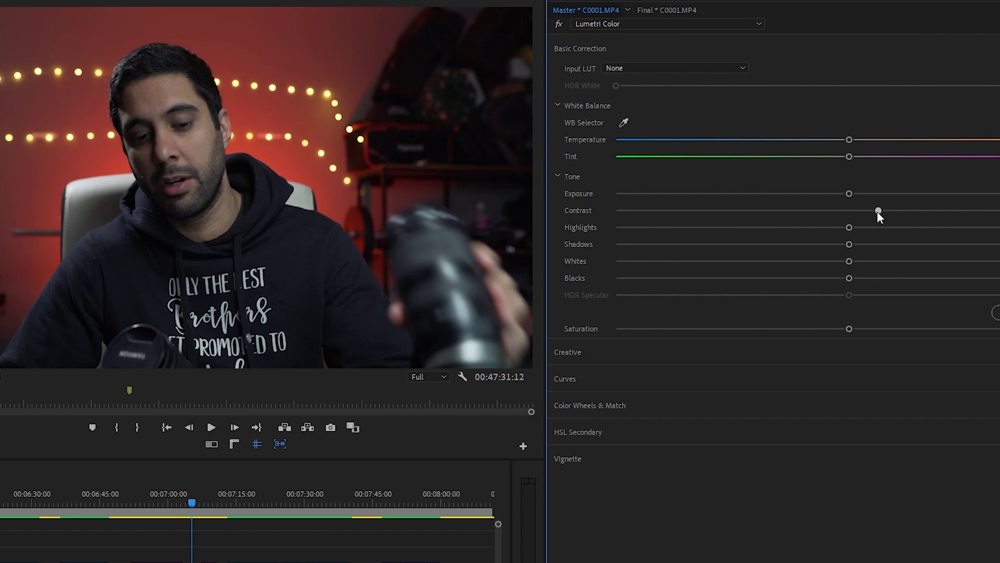
left_click_drag(877, 211, 910, 210)
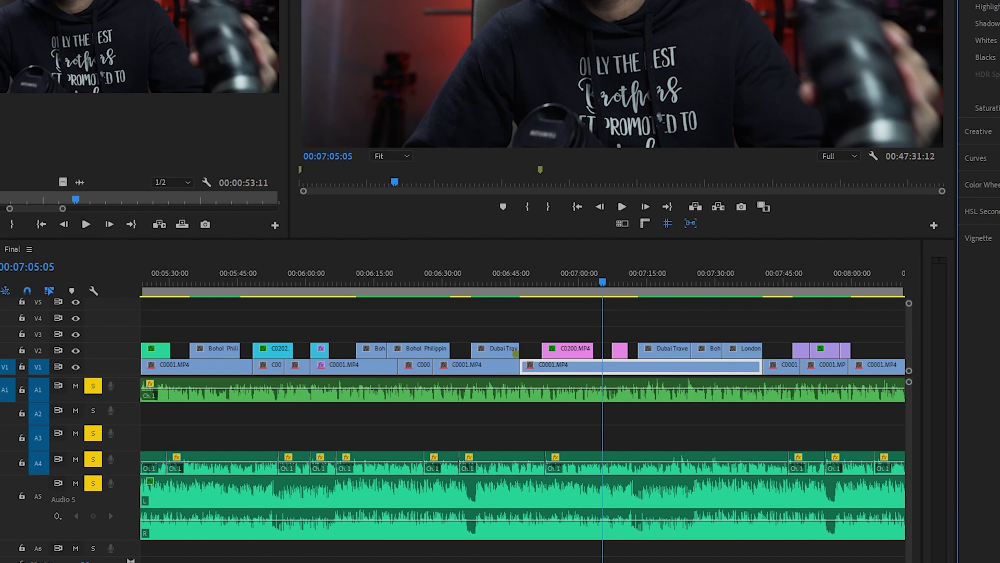
- Zoom the timeline out and back in, then check the C0001.MP4 clip at 00:08:07:12
key("shift+3")
key("minus")
key("minus")
key("minus")
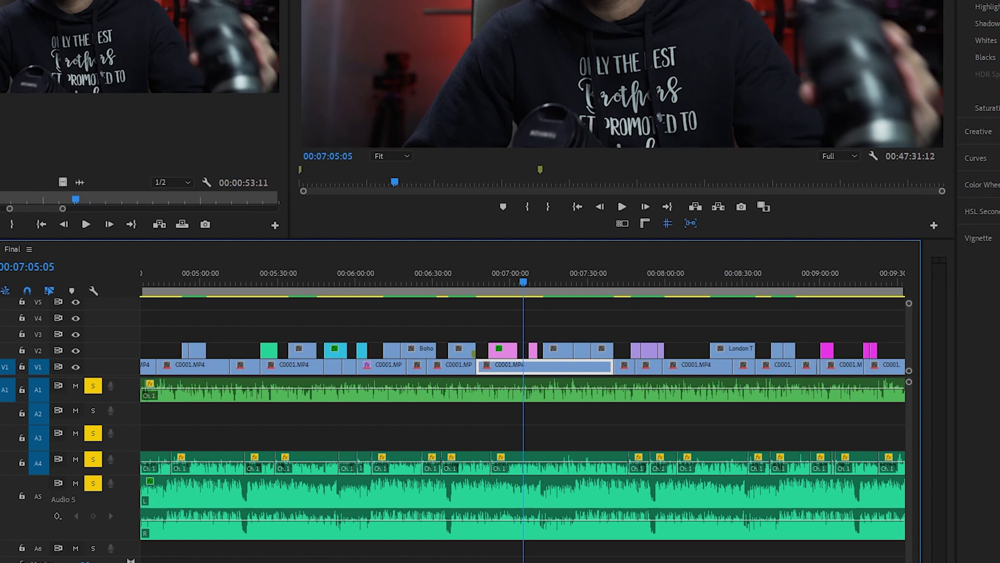
key("equal")
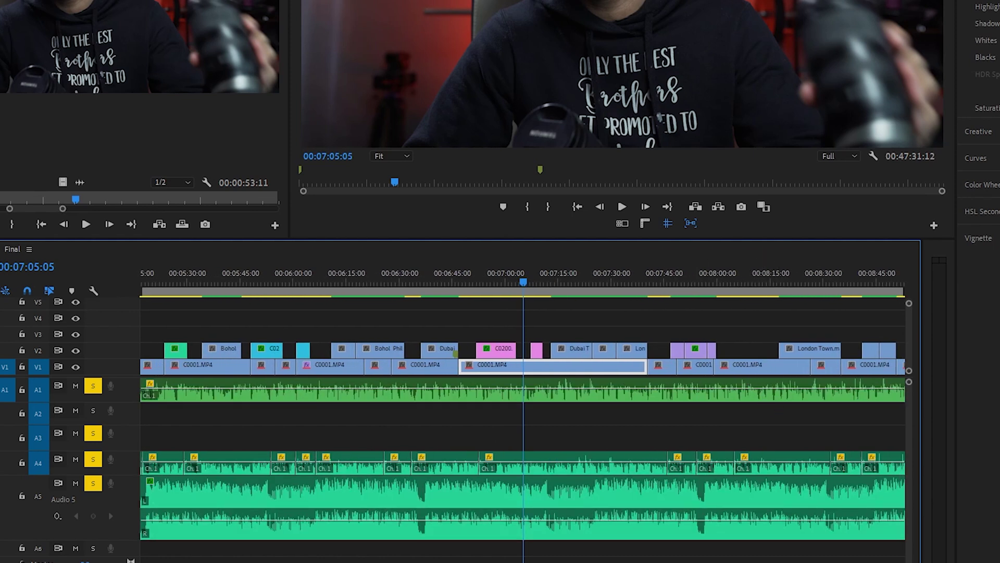
scroll(523, 416, "right", 5)
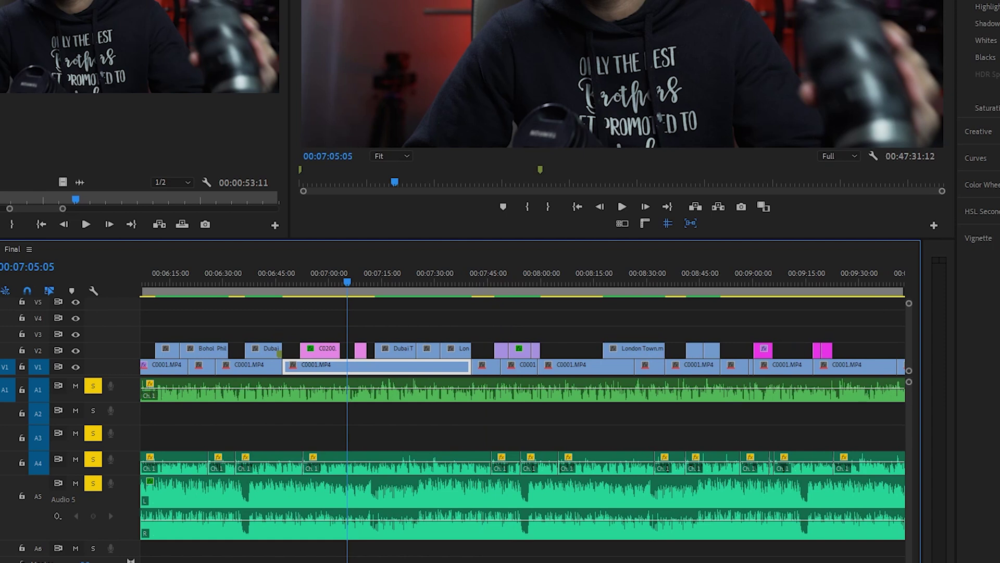
scroll(523, 416, "right", 2)
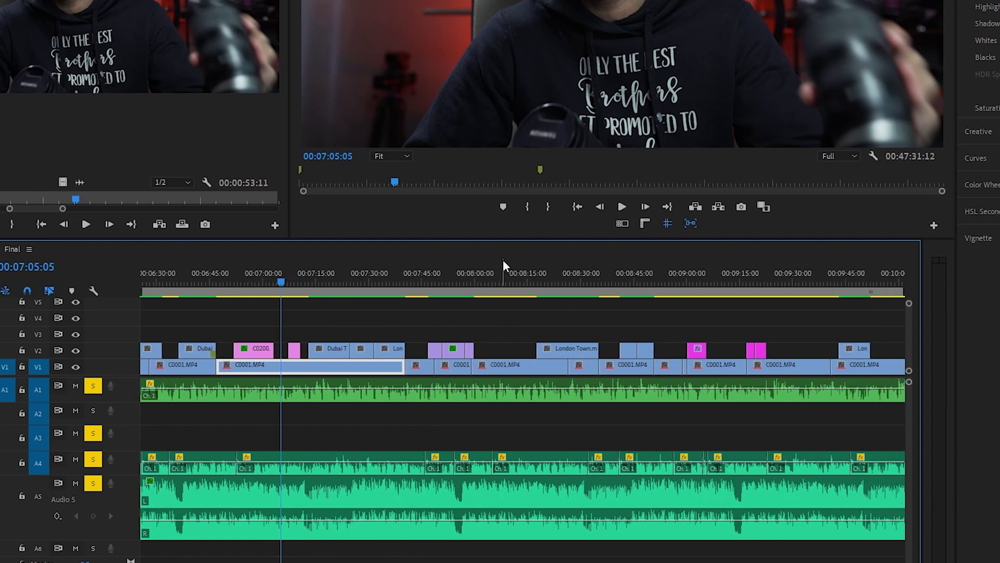
left_click(501, 278)
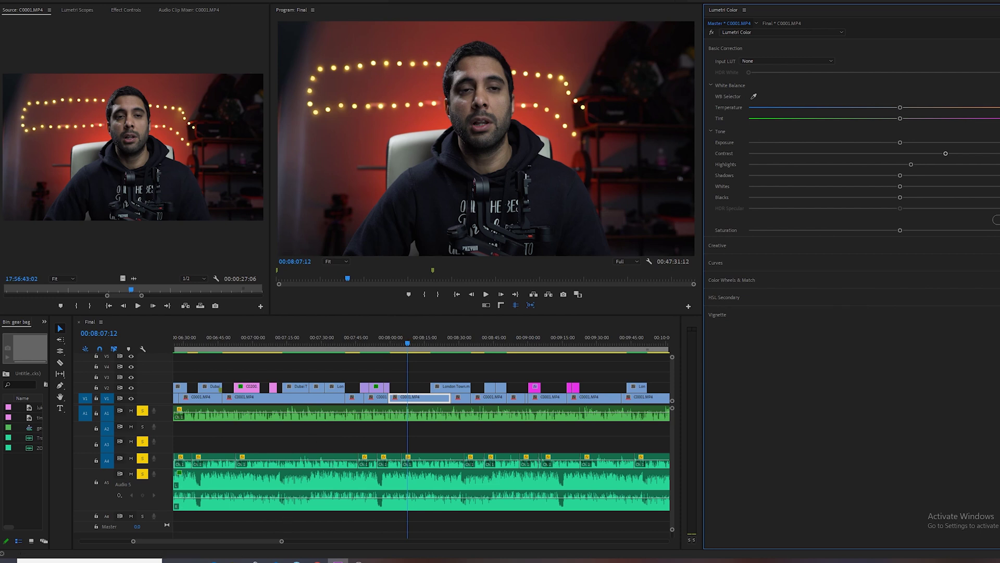
- Compare the master clip's Lumetri Color with the sequence clip's own effects in Effect Controls
left_click(78, 10)
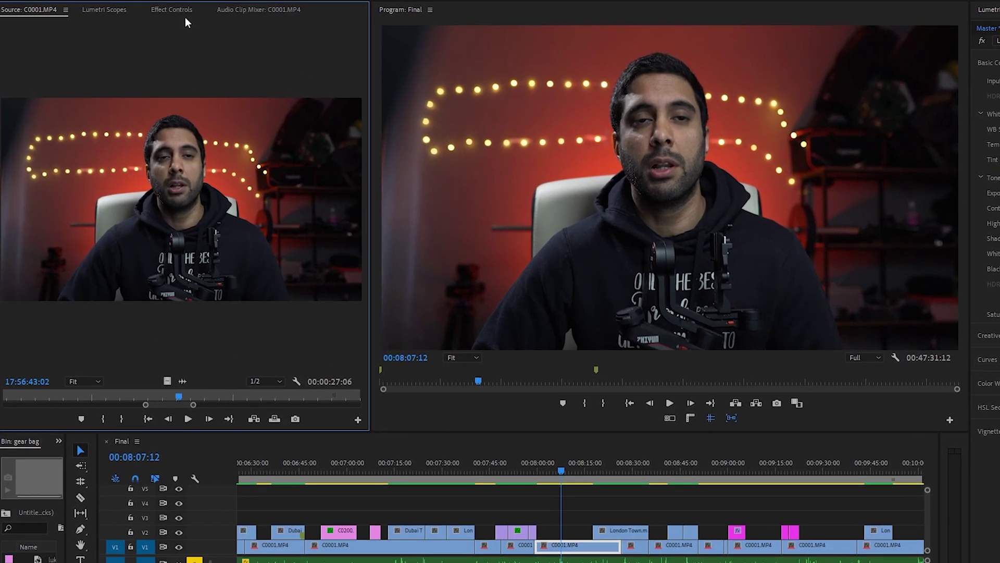
left_click(158, 10)
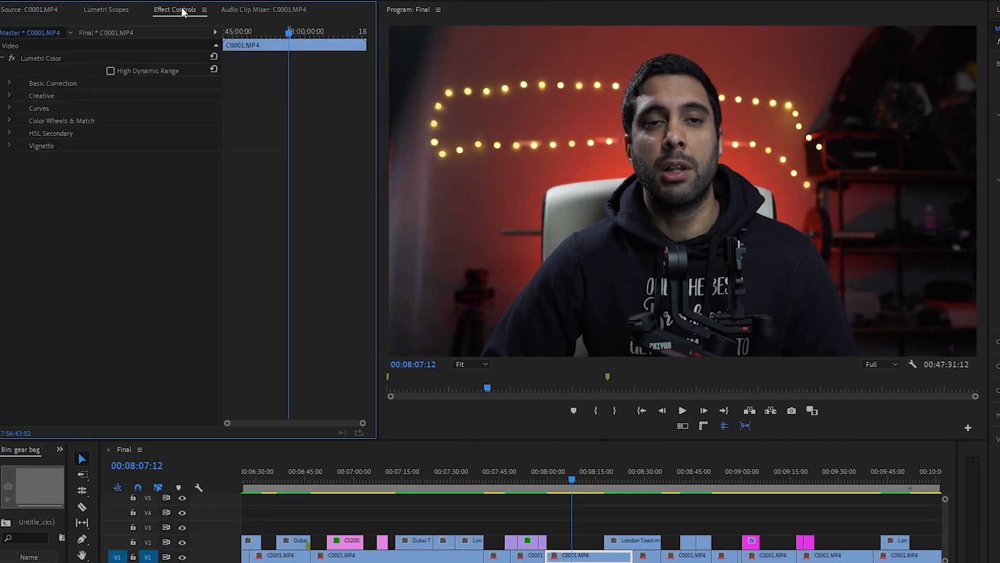
left_click(114, 32)
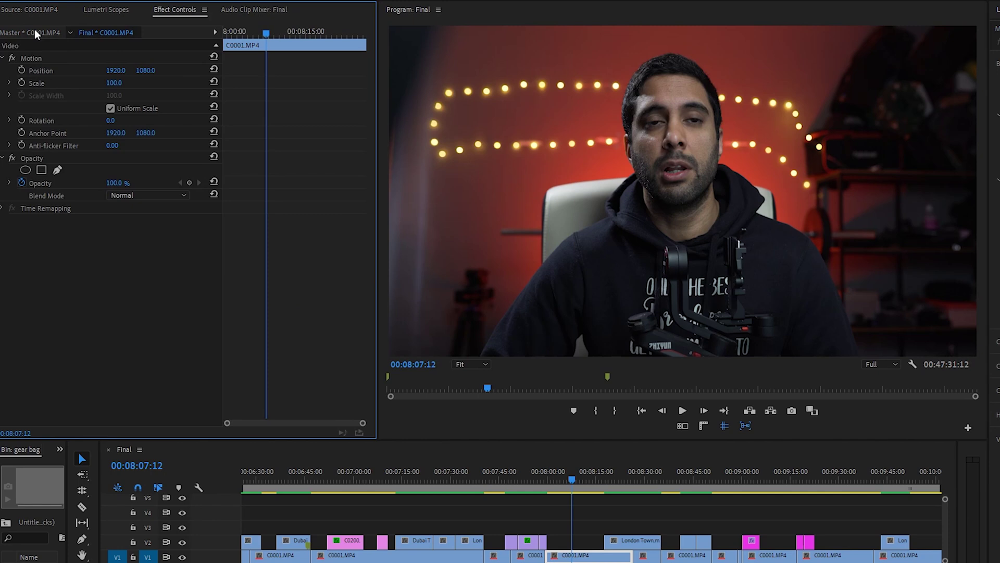
left_click(35, 32)
left_click(100, 32)
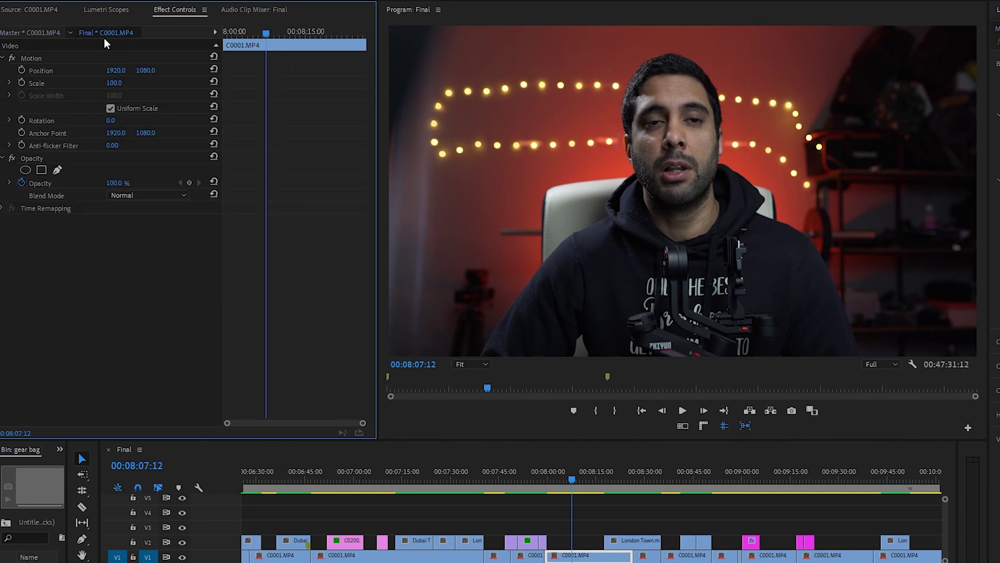
left_click(21, 33)
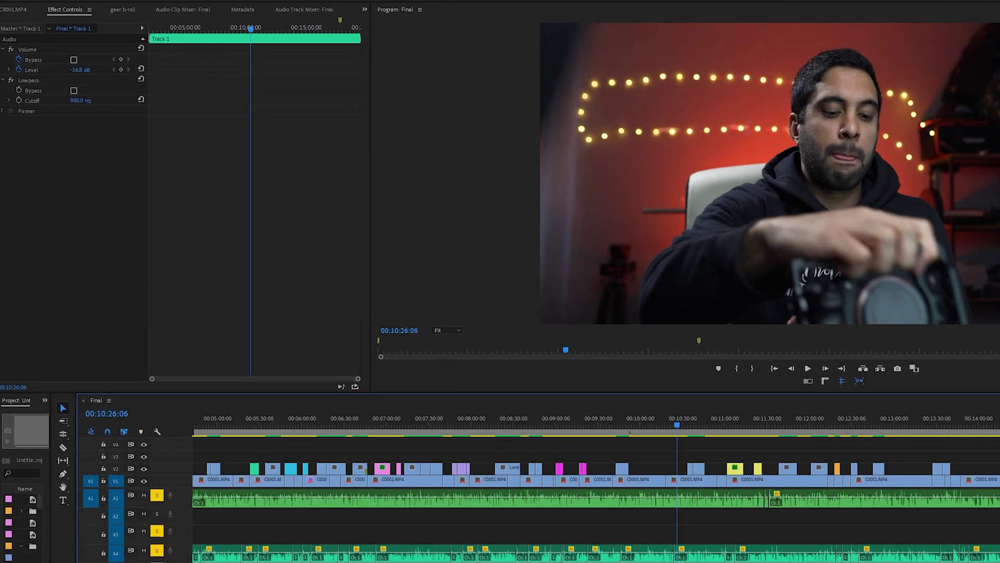
- Show the Audio Track Mixer for the Final sequence and widen its panel
key("alt+w")
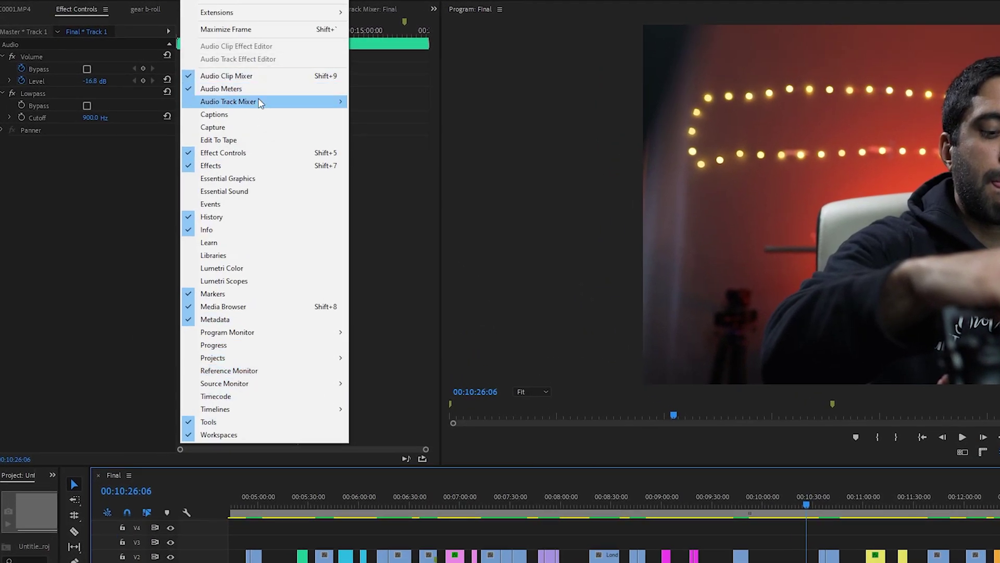
mouse_move(261, 110)
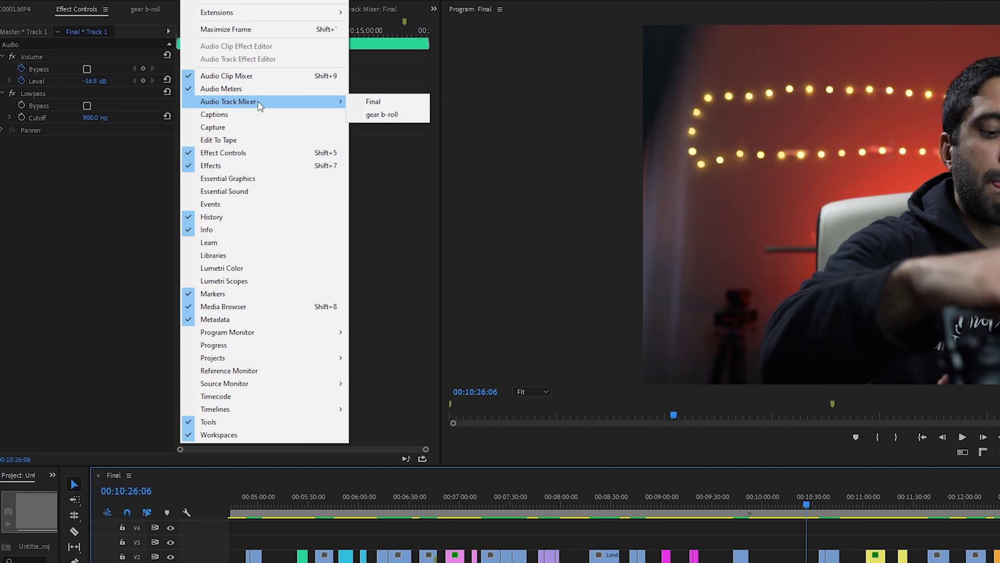
left_click(373, 102)
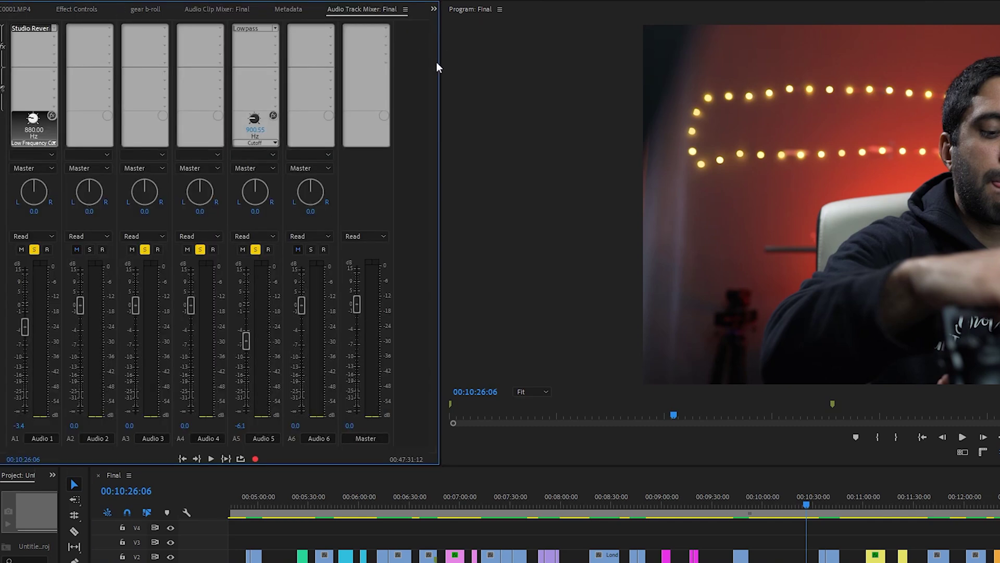
left_click_drag(440, 61, 471, 61)
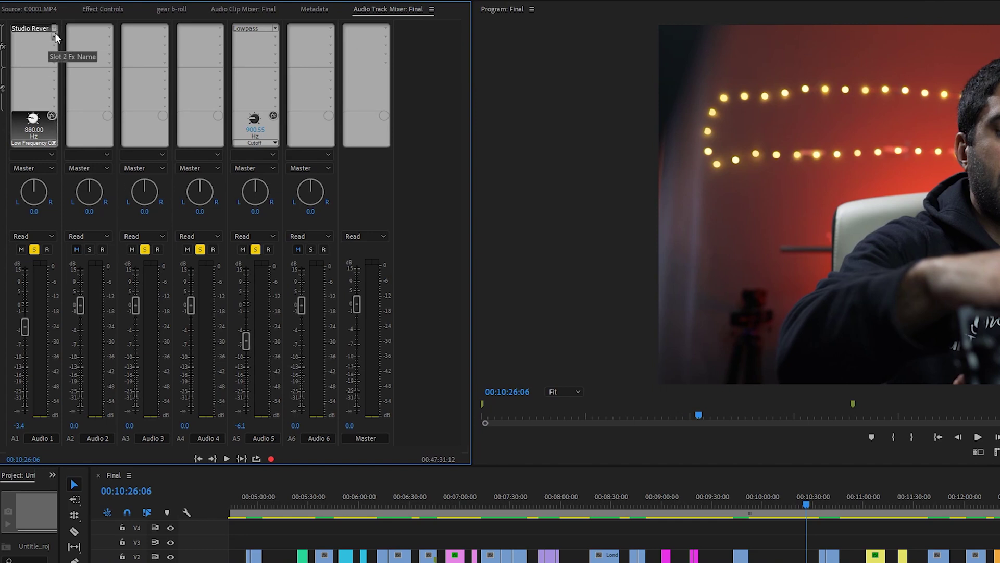
left_click_drag(55, 33, 76, 63)
- Zoom the timeline out, then marquee-select and deselect the A4 clips
key("minus")
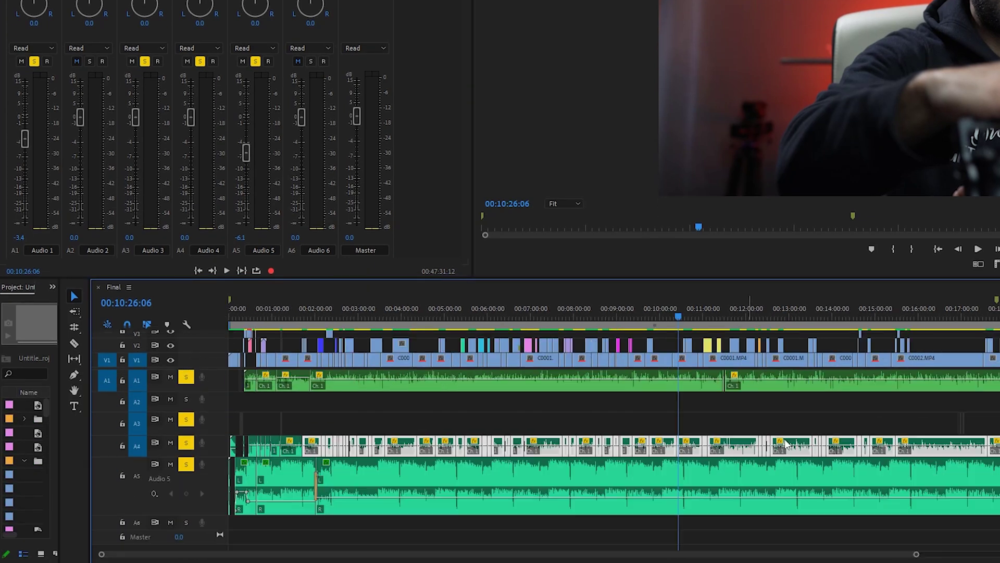
left_click_drag(997, 424, 295, 447)
left_click(520, 473)
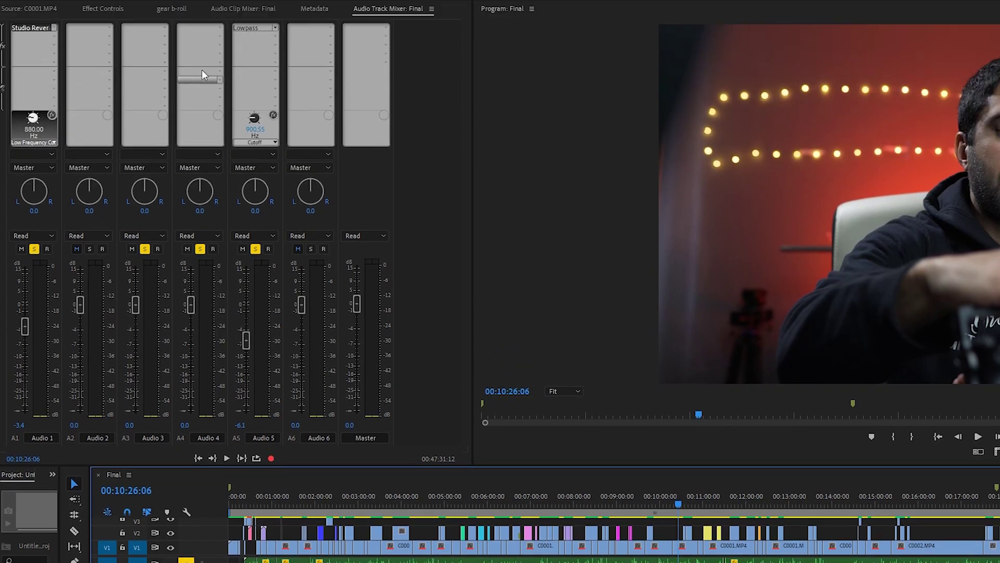
- From Audio 4's mixer effect slot, insert Reverb > Studio Reverb
left_click(220, 29)
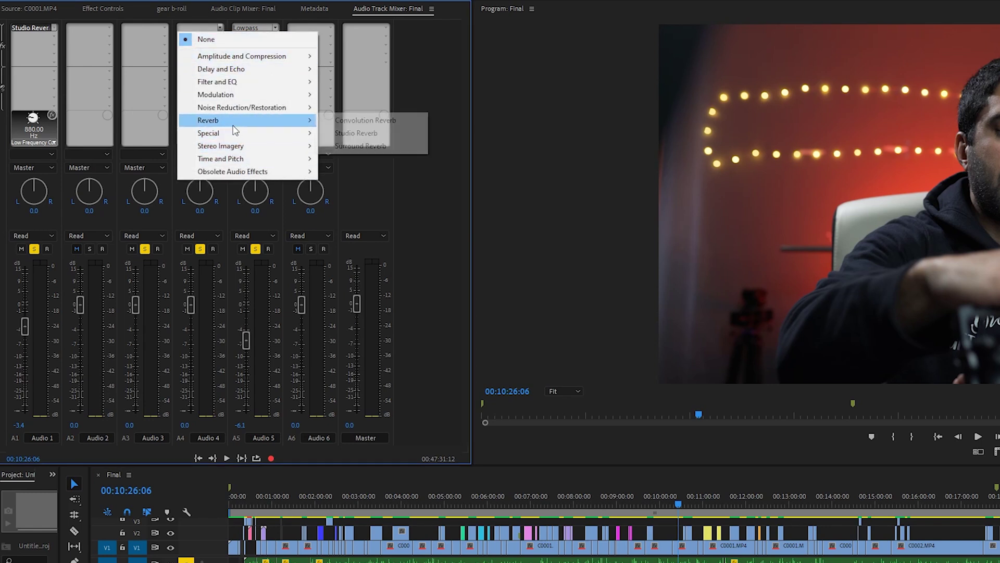
mouse_move(263, 121)
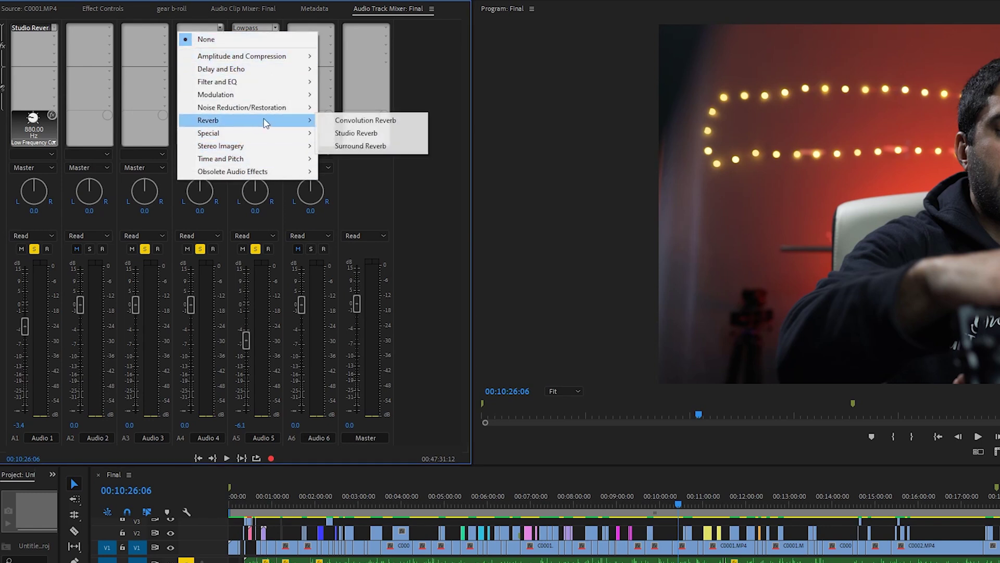
left_click(366, 134)
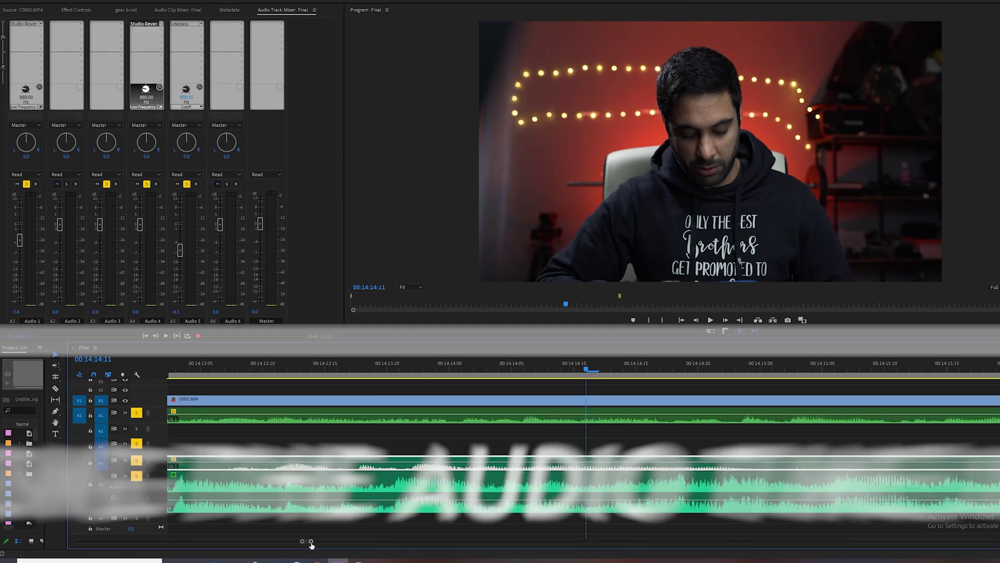
- Zoom in around the playhead and step single frames forward and back
key("equal")
key("equal")
key("equal")
key("equal")
key("equal")
key("equal")
key("equal")
key("equal")
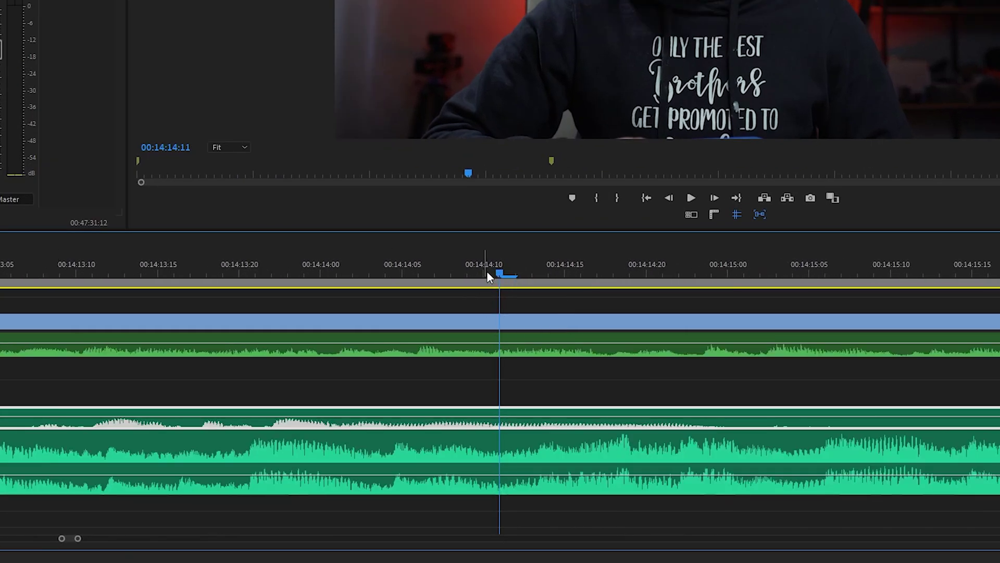
key("Right")
key("Right")
key("Left")
key("Left")
key("Right")
key("equal")
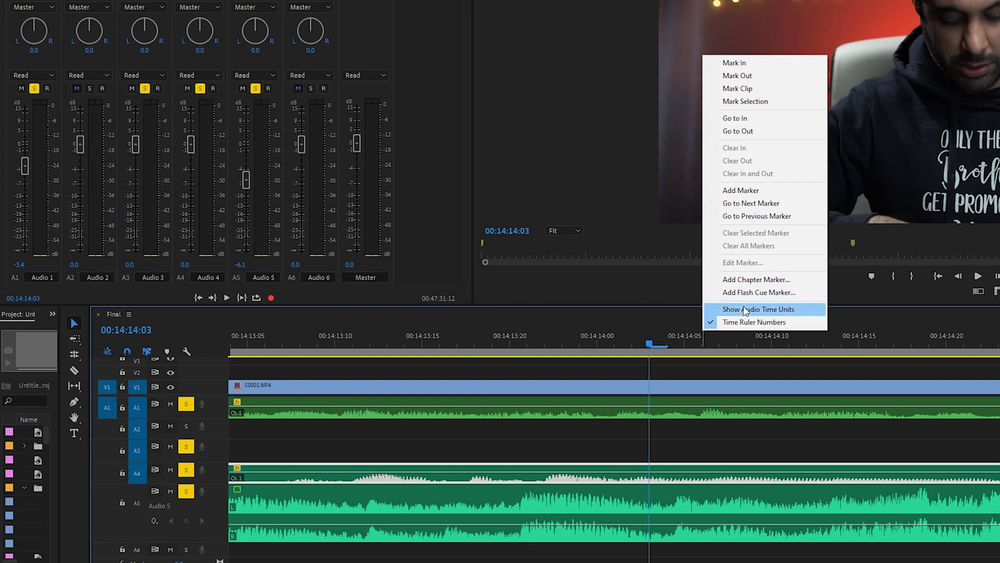
- Turn on Show Audio Time Units from the timeline ruler menu
left_click(750, 311)
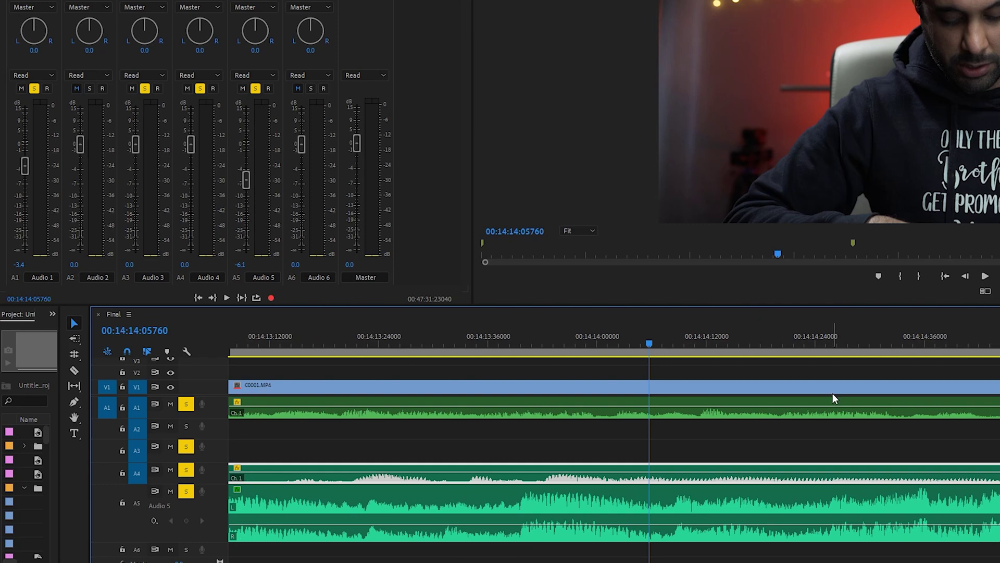
- Zoom in to sample level at 00:14:14:05760, then zoom back out slightly
key("=")
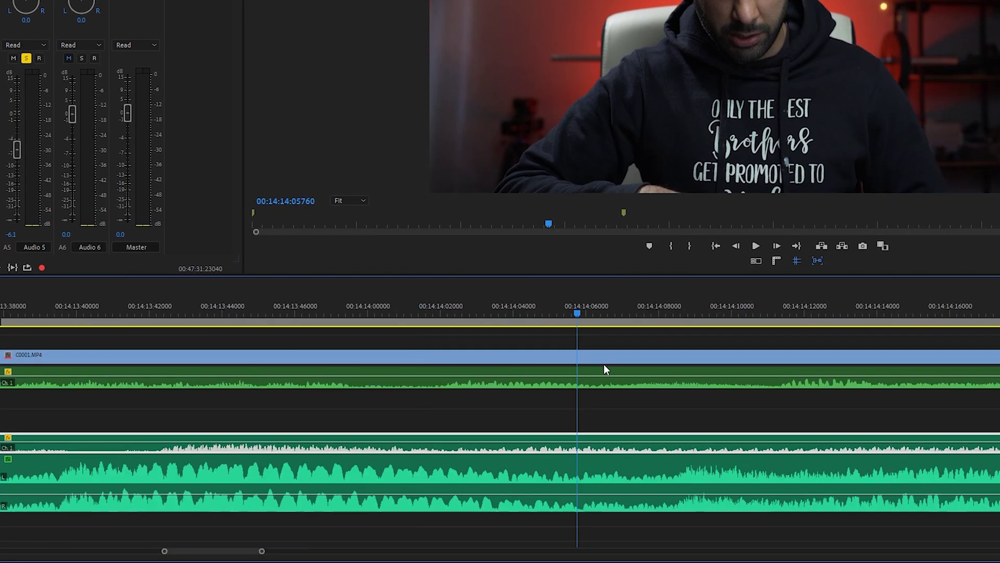
key("=")
key("=")
key("=")
key("=")
key("=")
key("=")
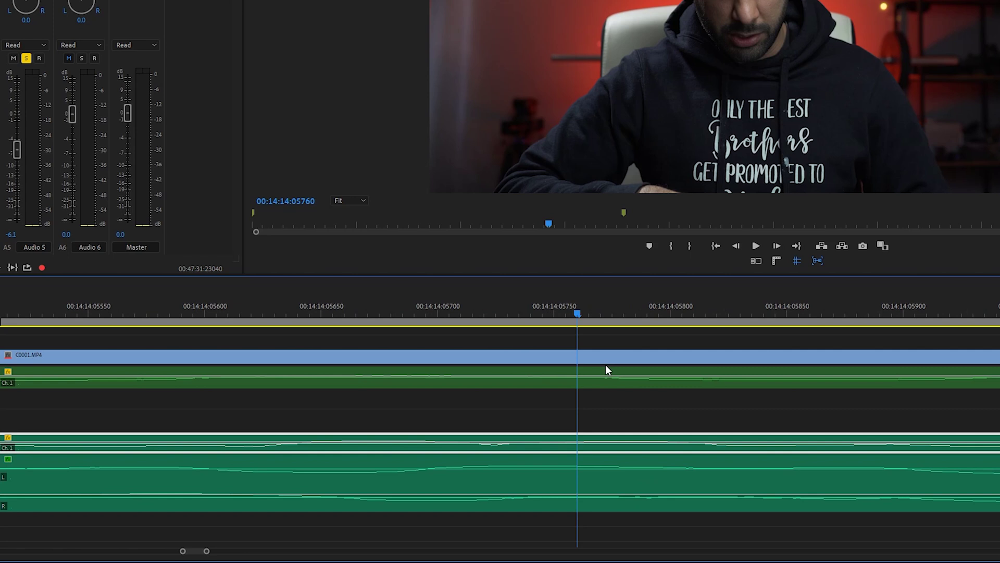
key("minus")
key("minus")
key("minus")
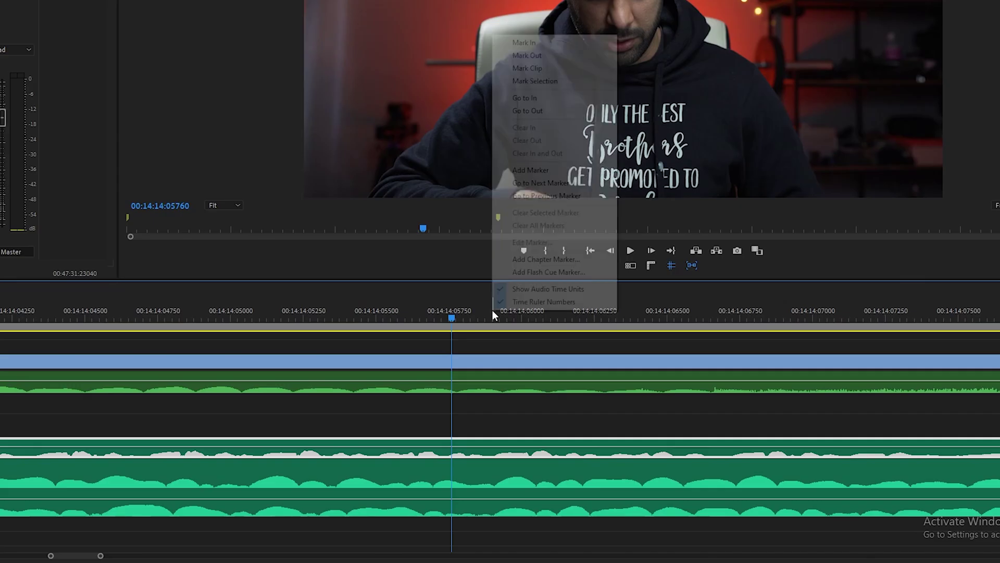
- Uncheck Show Audio Time Units in the ruler menu to count in frames again
left_click(550, 290)
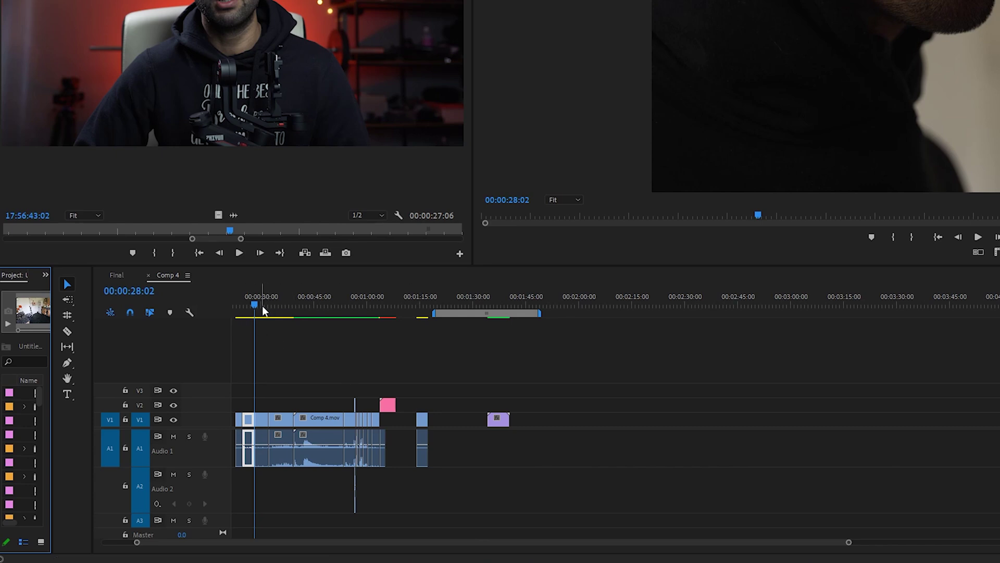
left_click(116, 276)
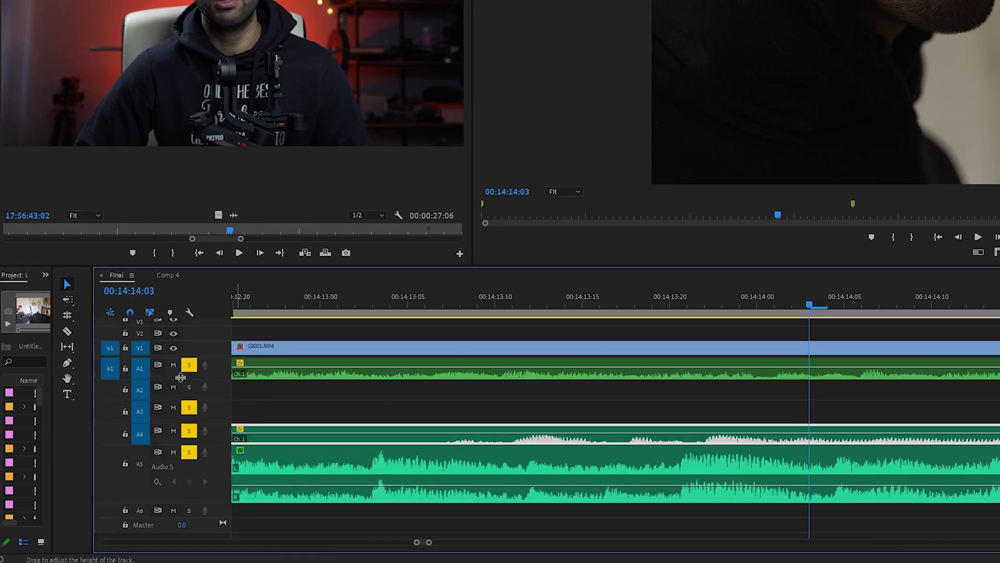
key("backslash")
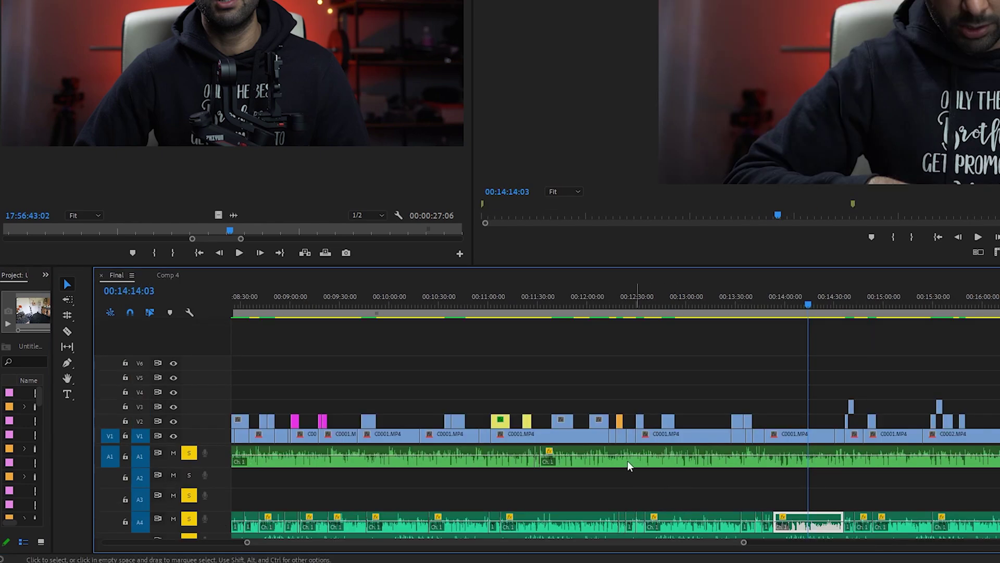
left_click(168, 280)
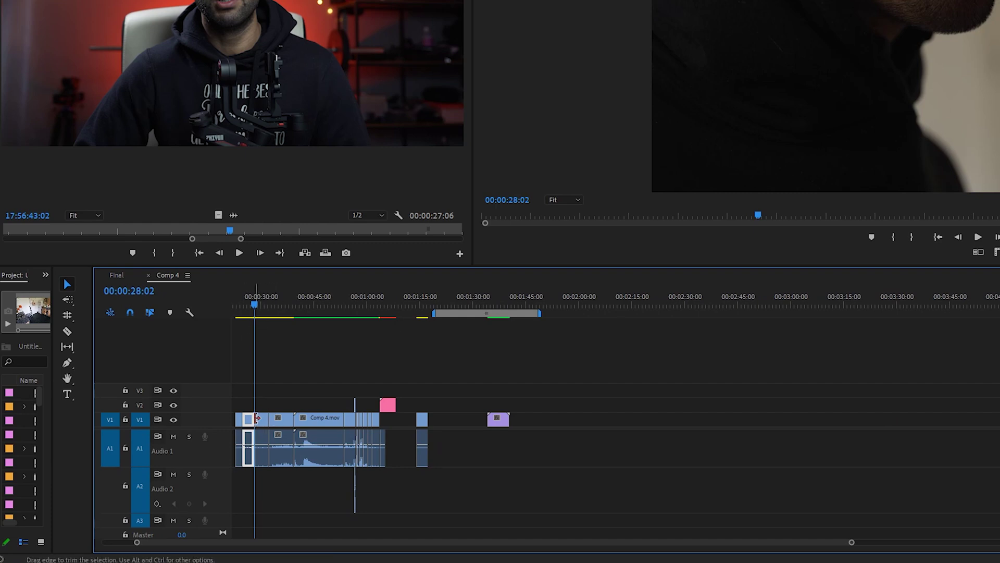
left_click(116, 275)
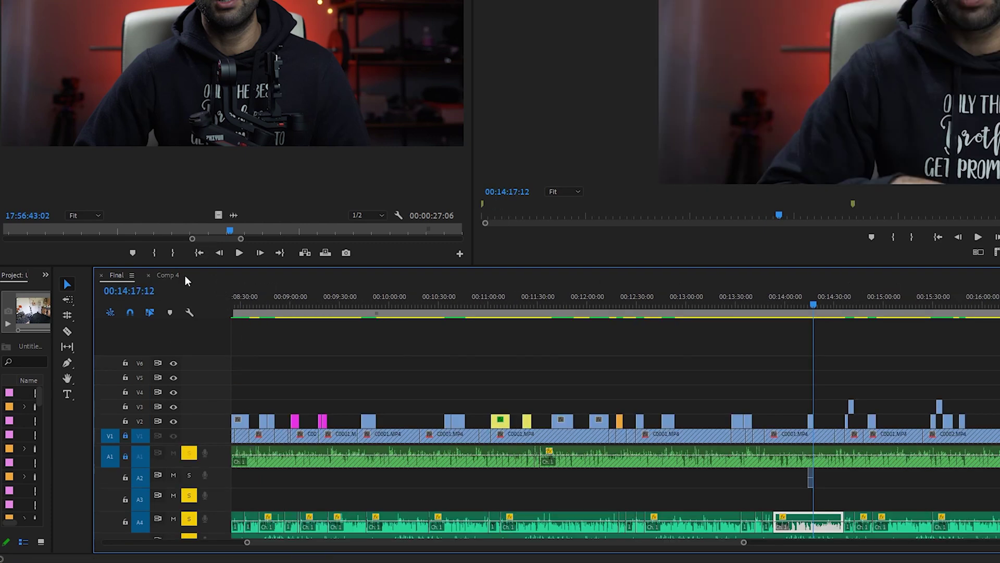
left_click(170, 276)
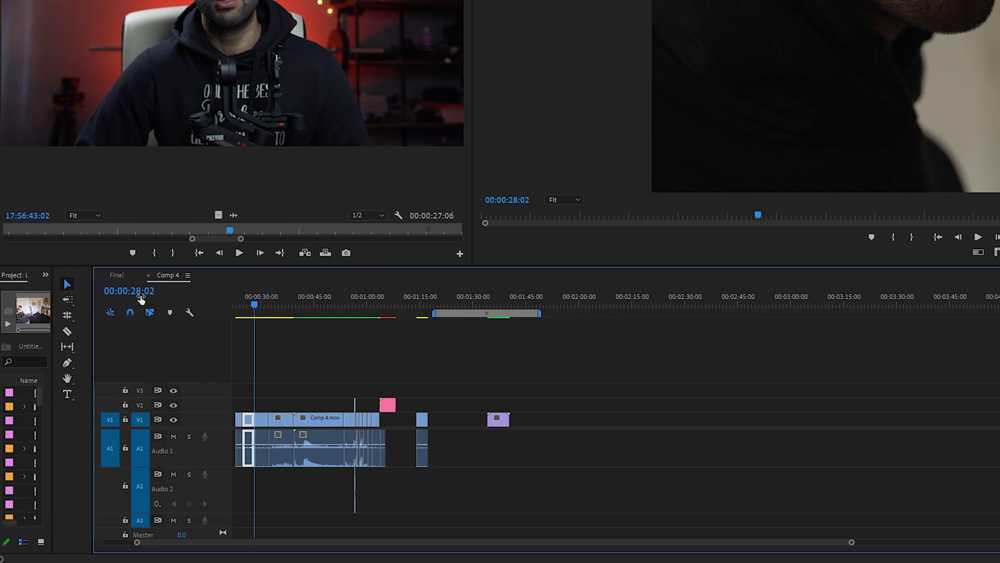
- Dock the Final sequence below Comp 4, shrink the monitors, and drag a Comp 4 clip toward Final
left_click_drag(125, 280, 187, 231)
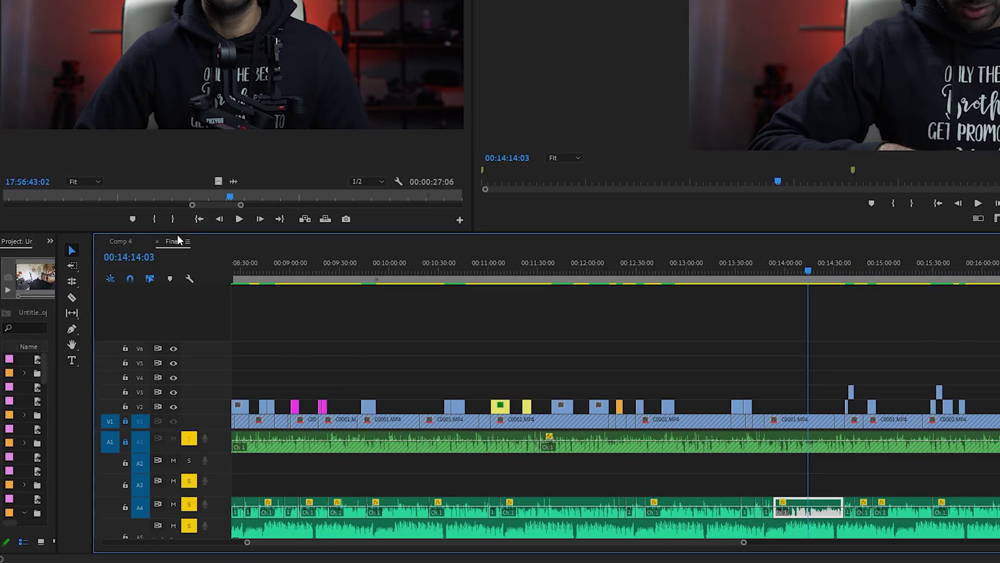
left_click_drag(174, 238, 256, 535)
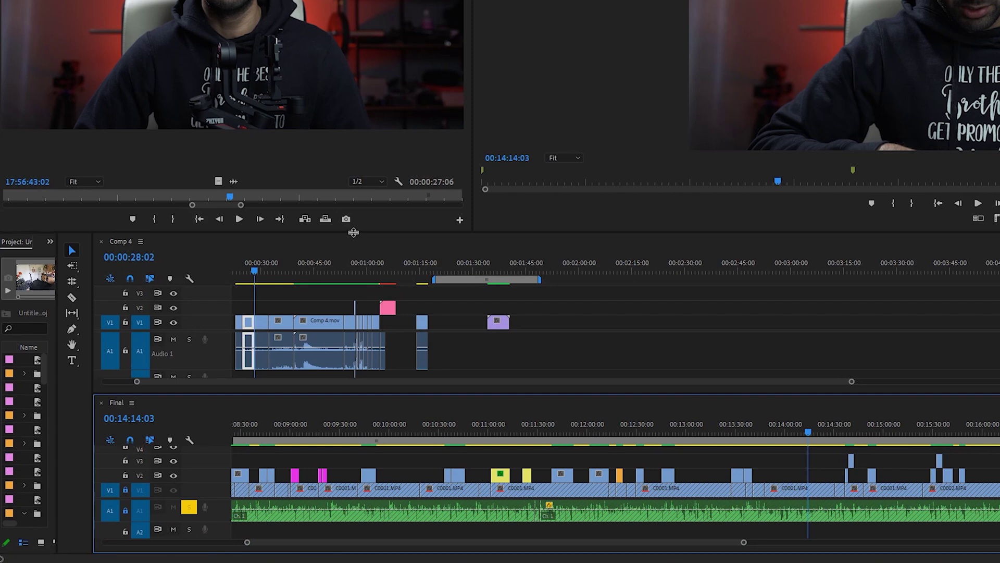
left_click_drag(352, 232, 352, 167)
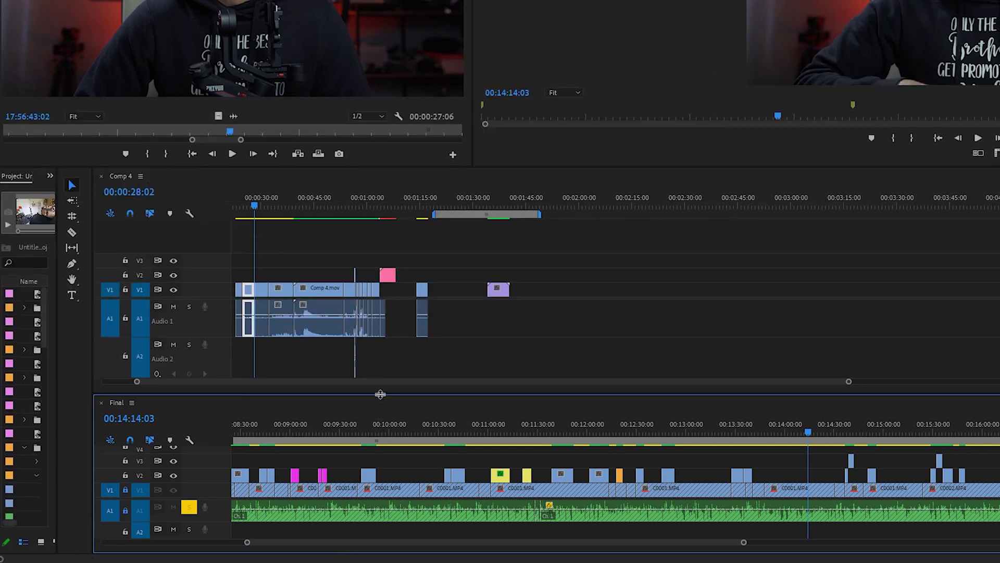
left_click_drag(381, 394, 382, 366)
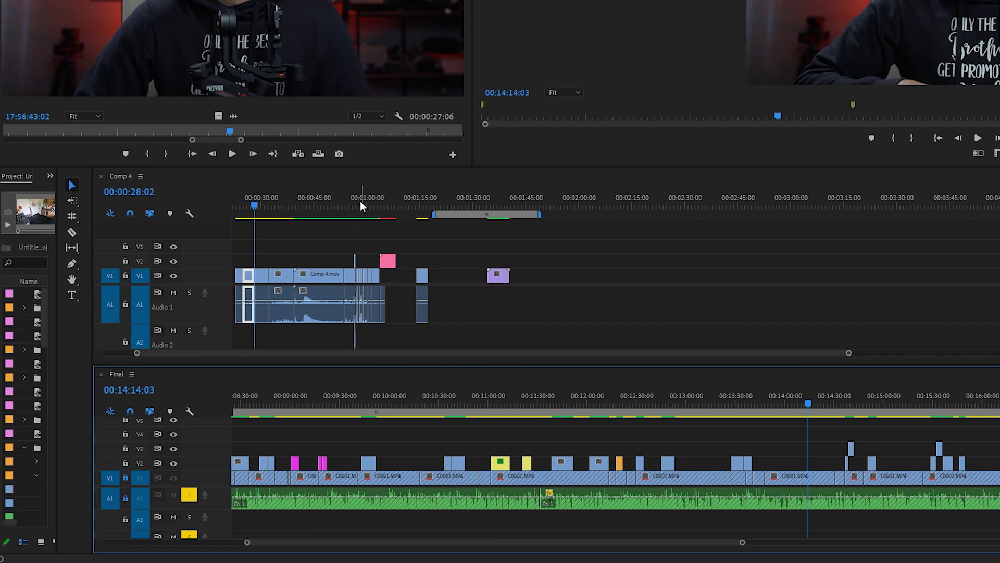
left_click_drag(367, 168, 367, 114)
left_click(259, 150)
left_click_drag(261, 232, 416, 449)
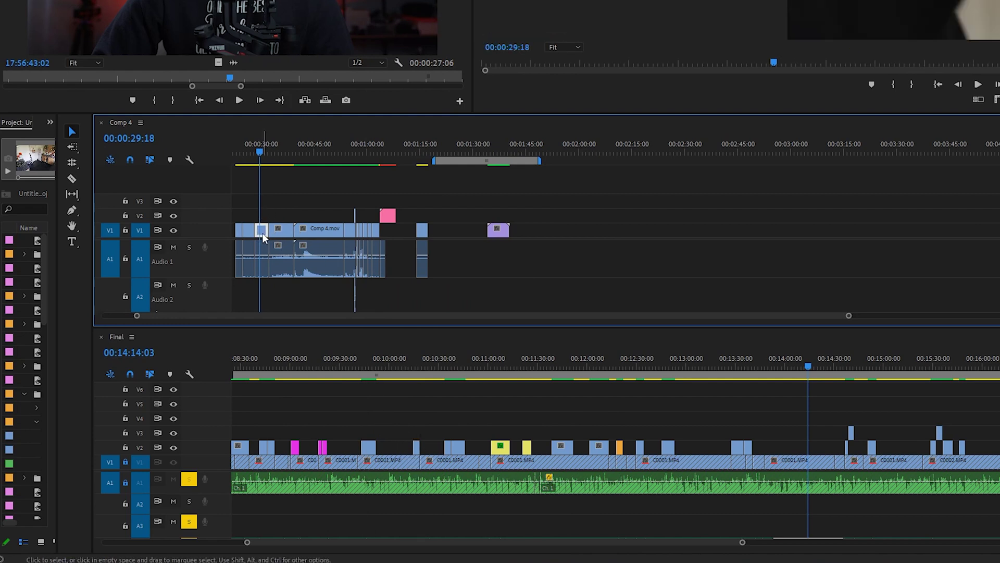
- Unlink the first Comp 4 clip's video from its audio and drop it into the Final timeline
left_click_drag(262, 224, 263, 230)
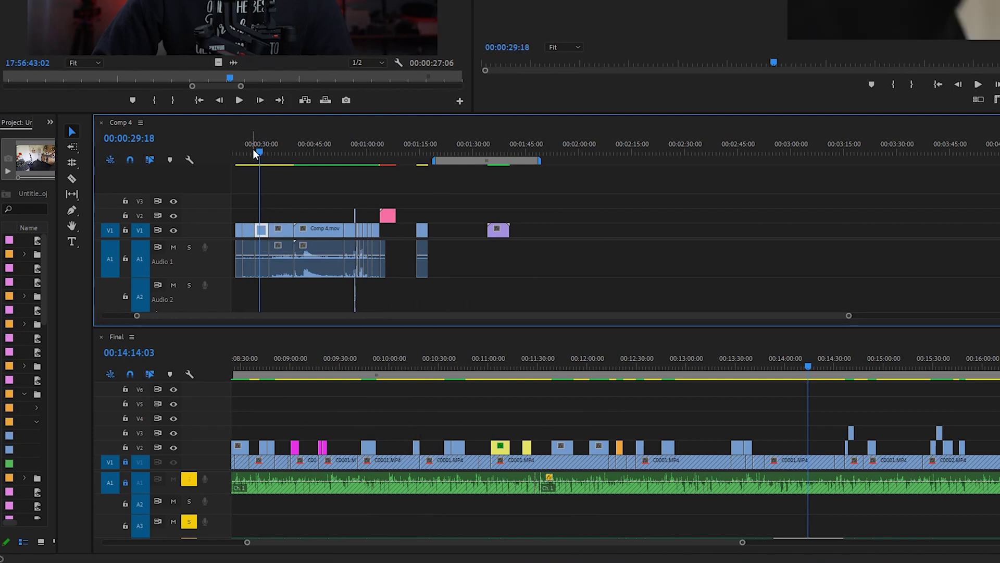
left_click(264, 150)
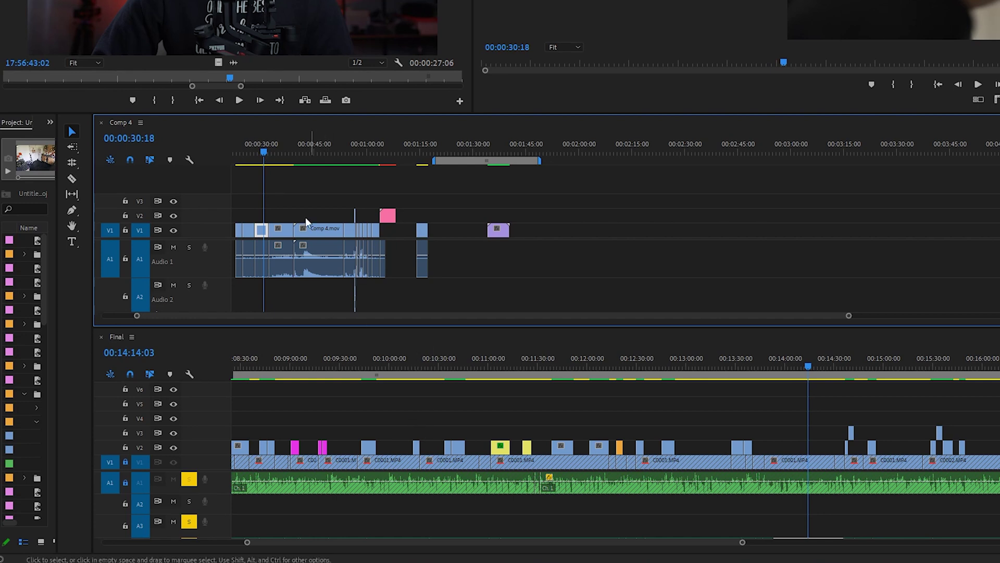
right_click(250, 229)
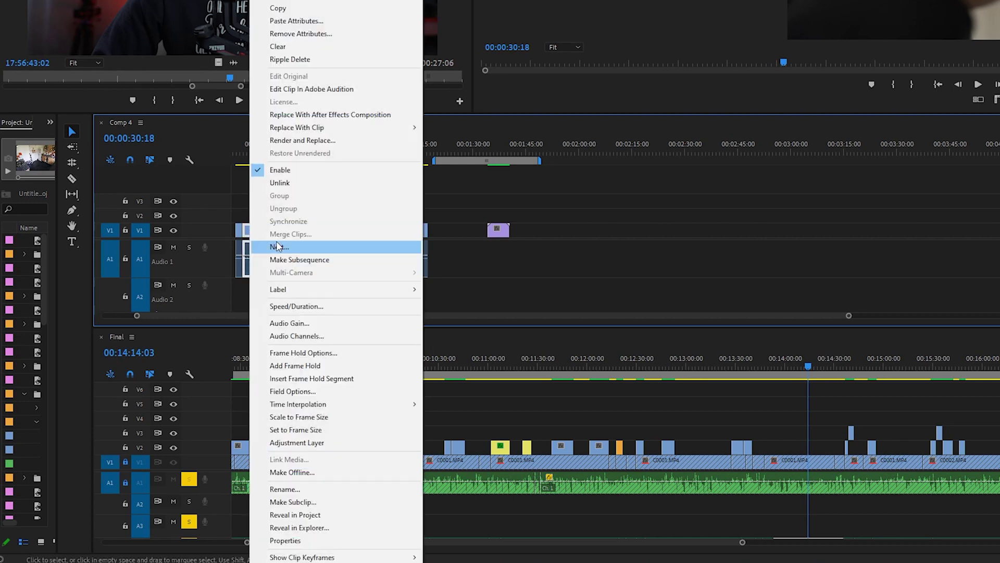
left_click(288, 183)
left_click_drag(250, 229, 430, 447)
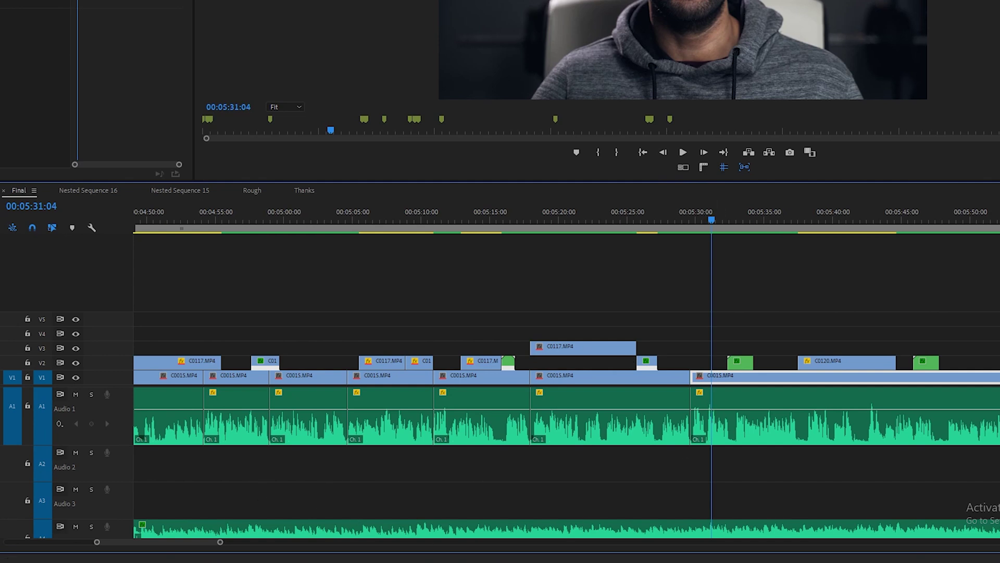
- Apply the default Constant Power crossfade to the Audio 1 edit point near 00:05:29
left_click_drag(221, 544, 469, 542)
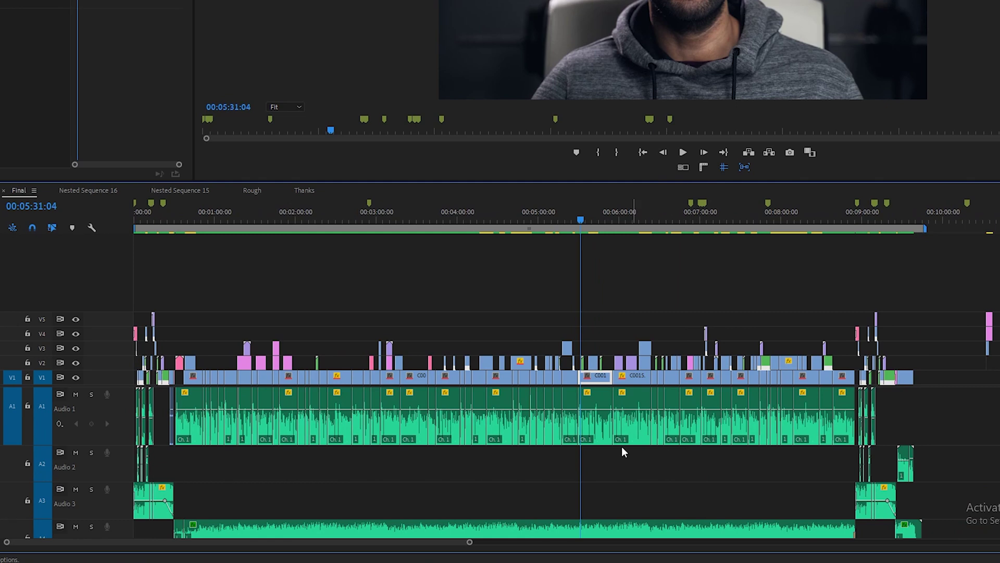
left_click_drag(470, 545, 272, 546)
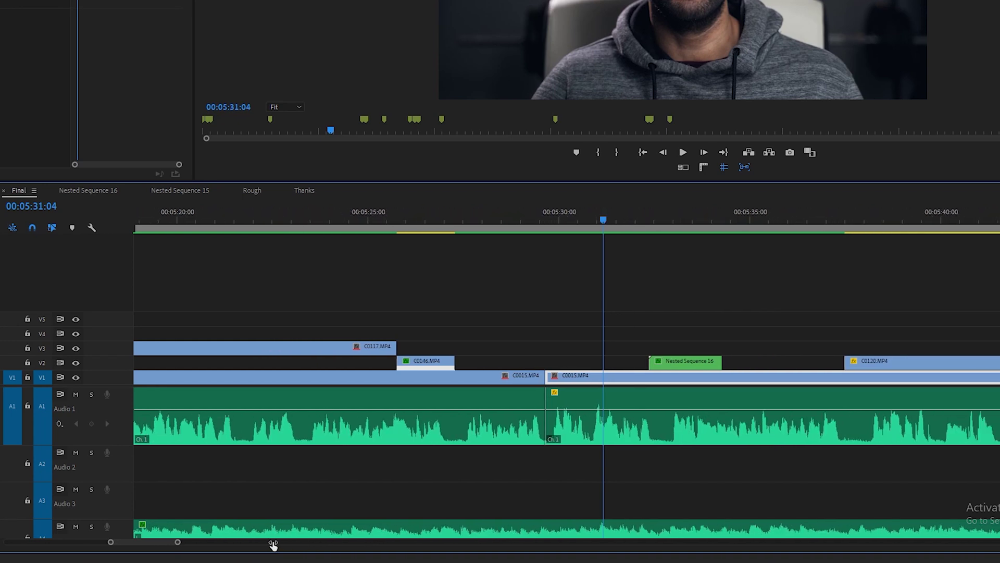
right_click(546, 400)
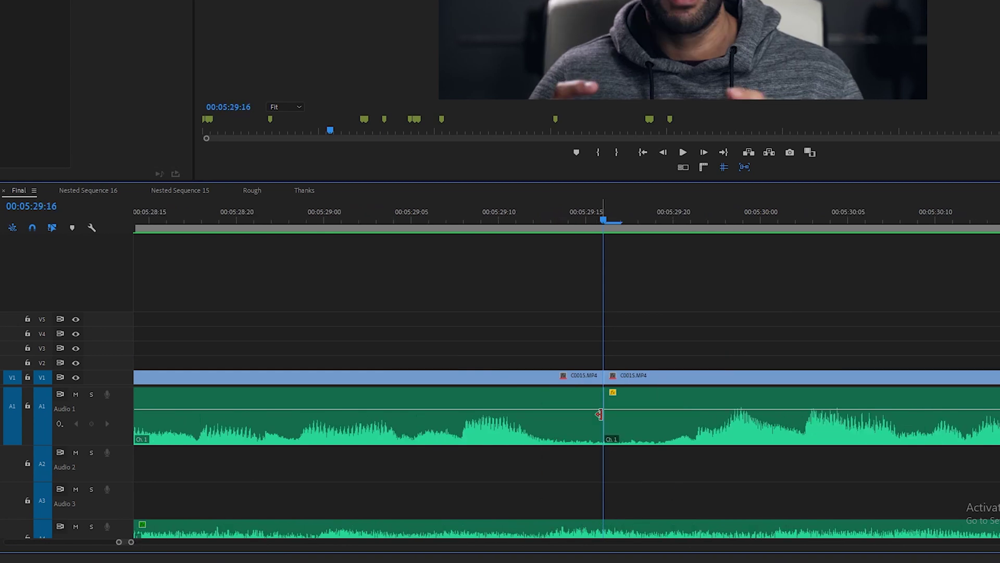
right_click(603, 404)
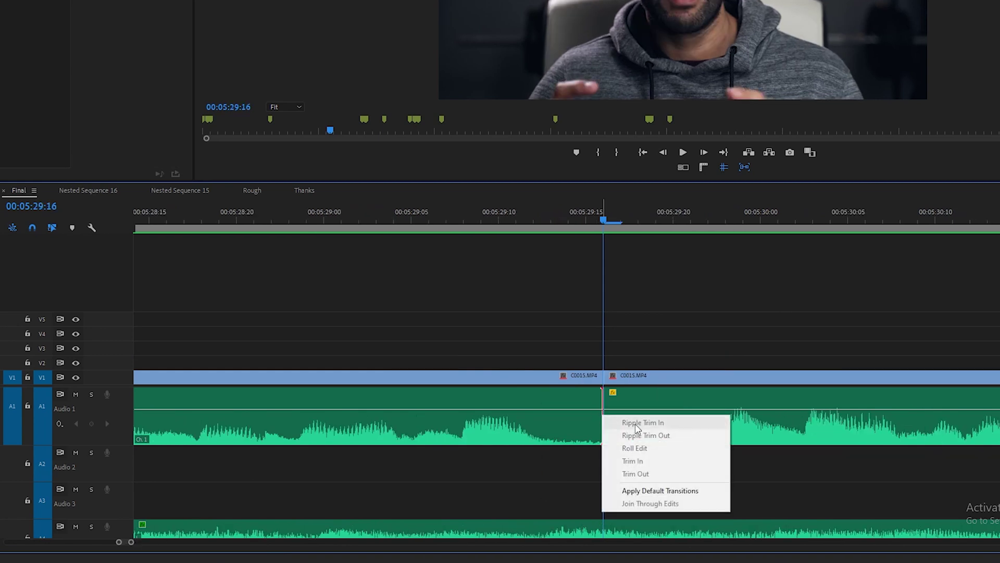
left_click(662, 491)
left_click(663, 491)
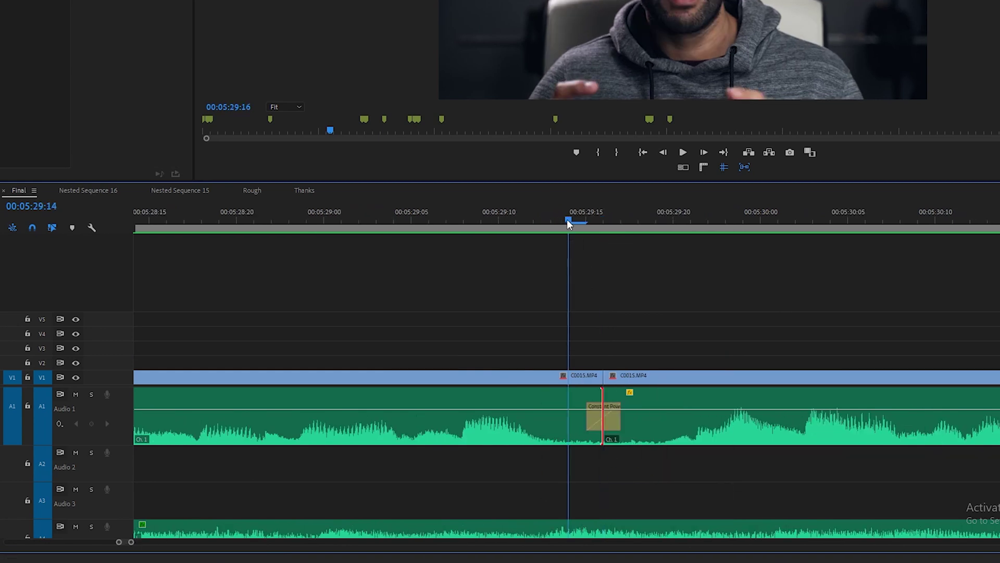
- Play past the cut to review the crossfade, then scroll the timeline view
key("space")
key("space")
key("minus")
key("minus")
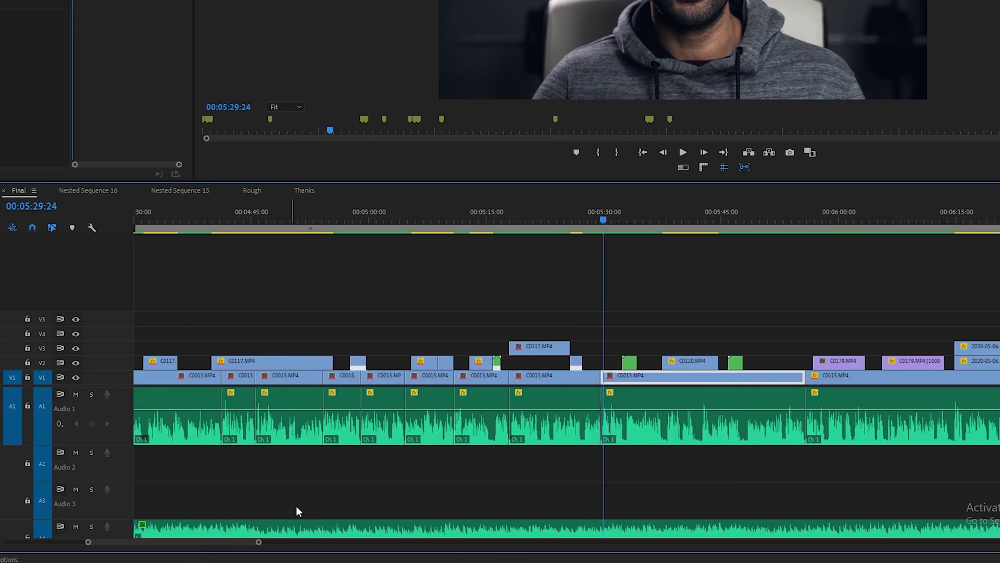
left_click_drag(258, 542, 591, 542)
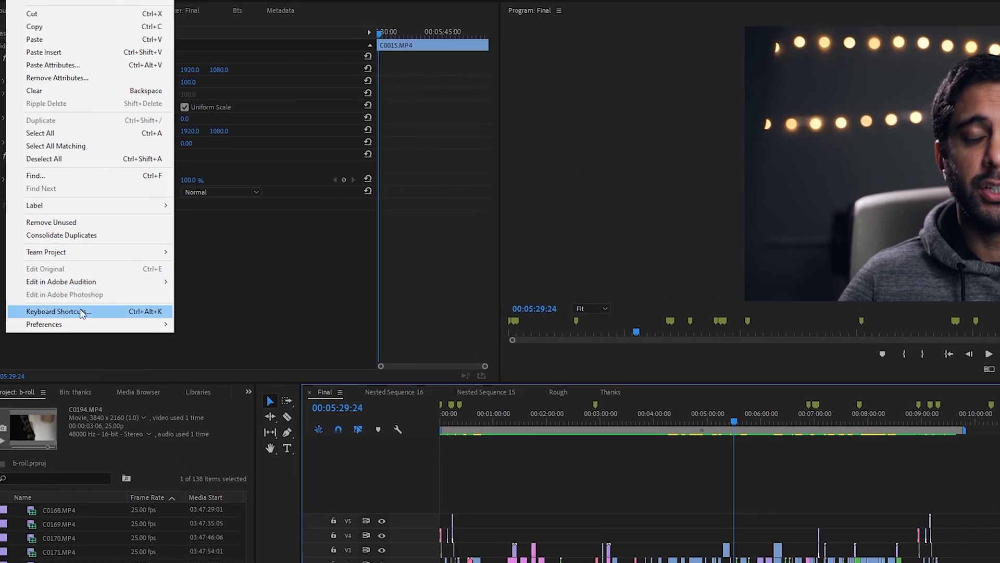
mouse_move(80, 327)
left_click(208, 529)
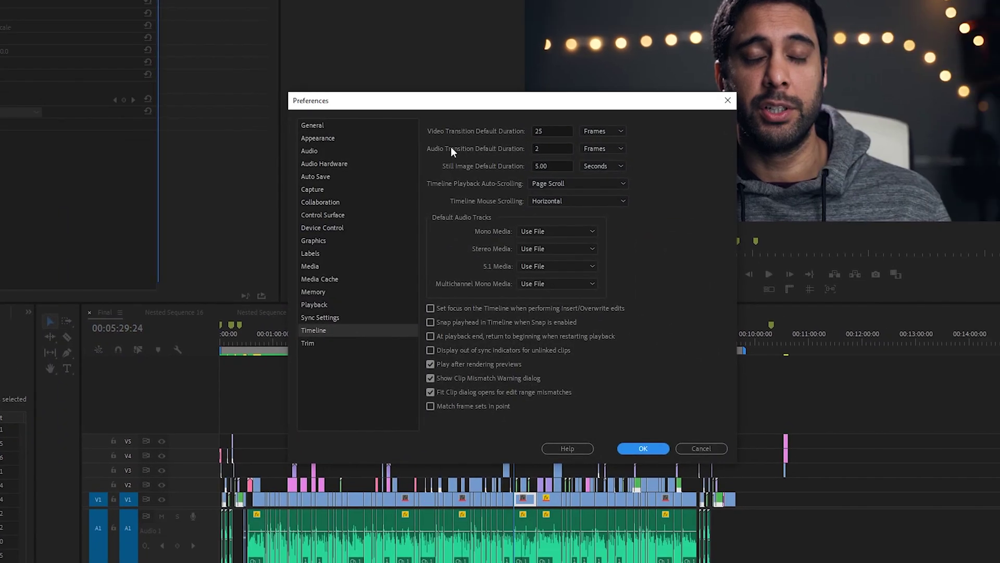
left_click(548, 146)
left_click(611, 146)
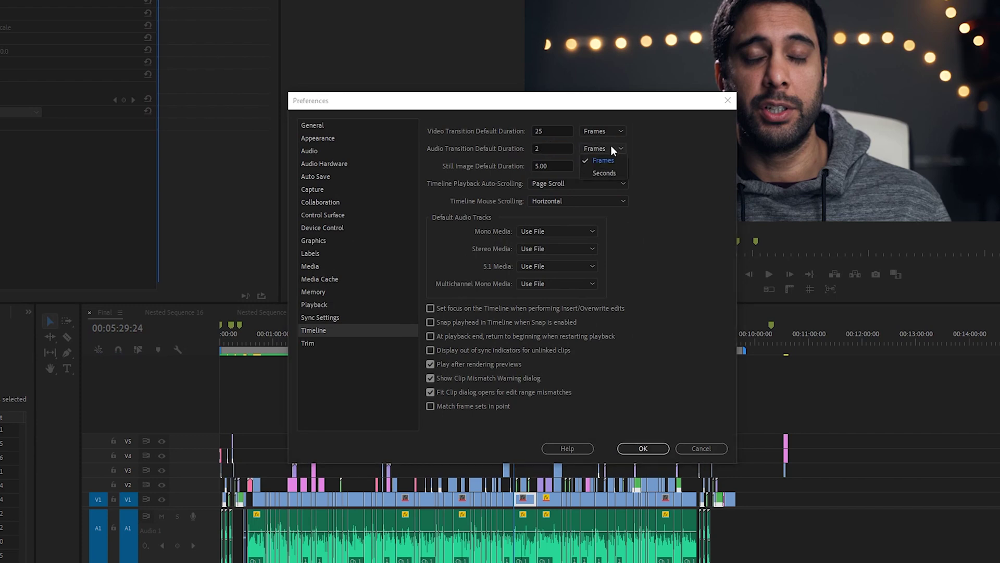
left_click(646, 141)
left_click(653, 452)
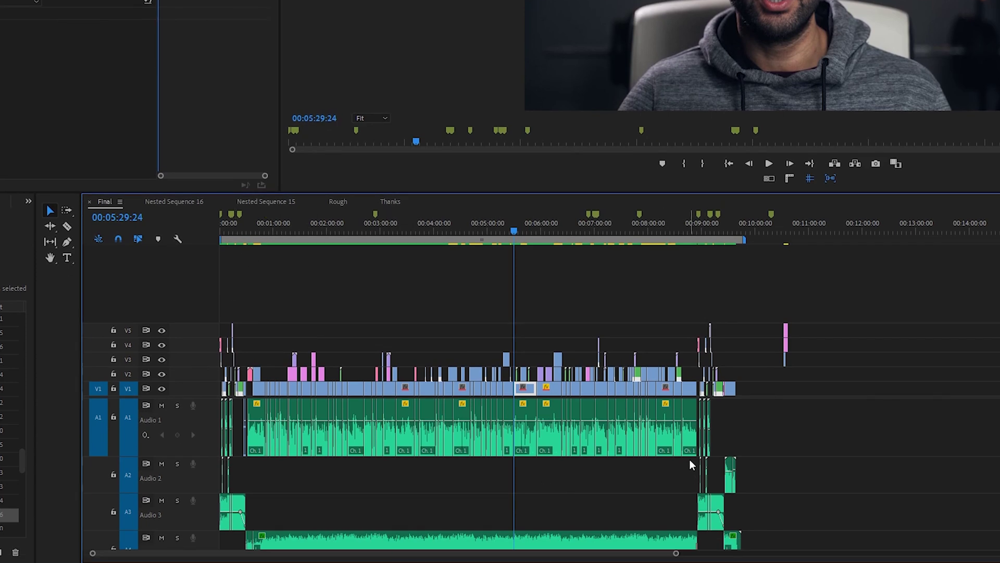
- Marquee-select the Audio 1 clips and give them the default audio crossfades
left_click_drag(691, 459, 261, 442)
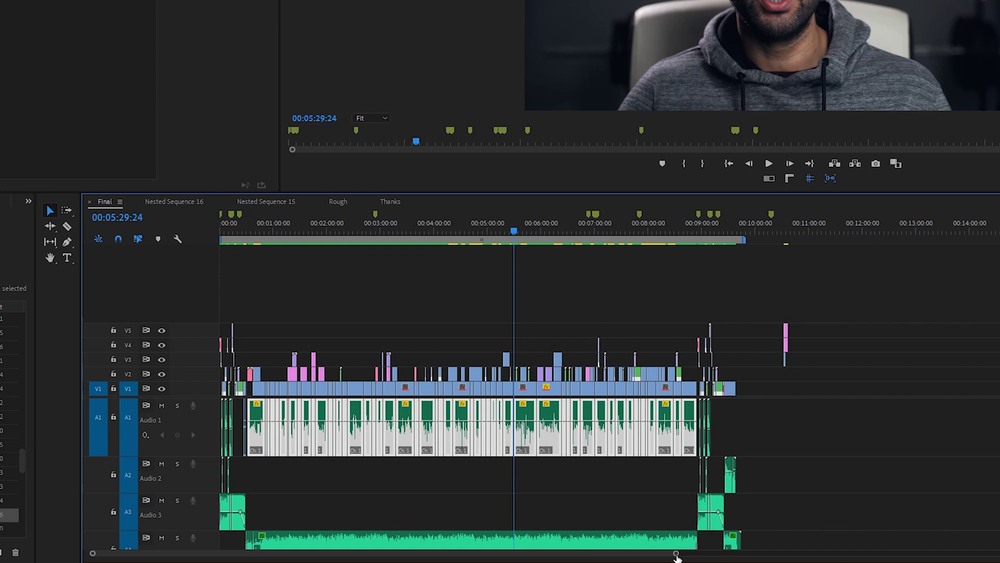
left_click_drag(677, 557, 555, 557)
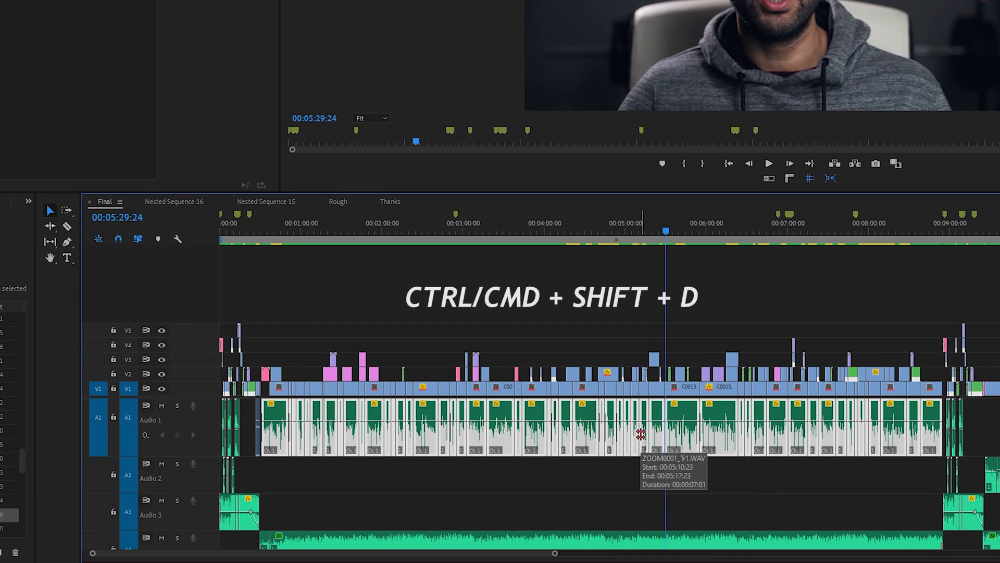
left_click(774, 482)
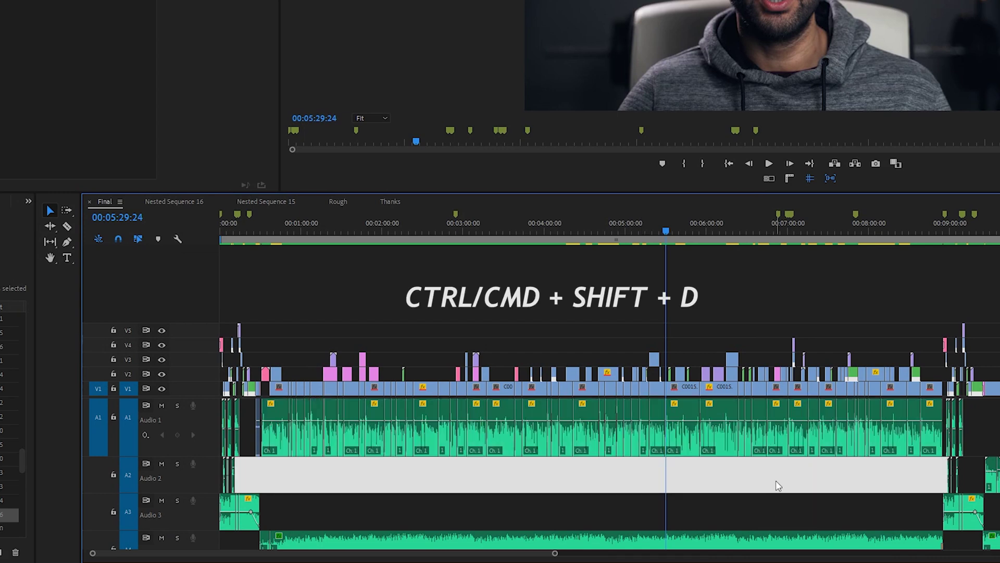
key("=")
key("=")
key("=")
key("=")
key("=")
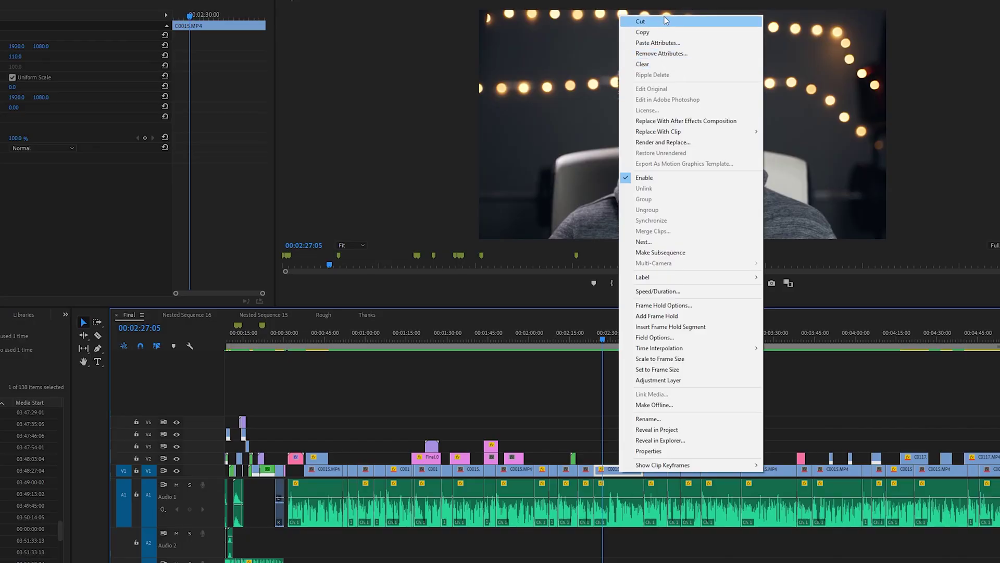
- Paste a test copy of C0015.MP4 onto V2, nudge it, then delete it
left_click(660, 35)
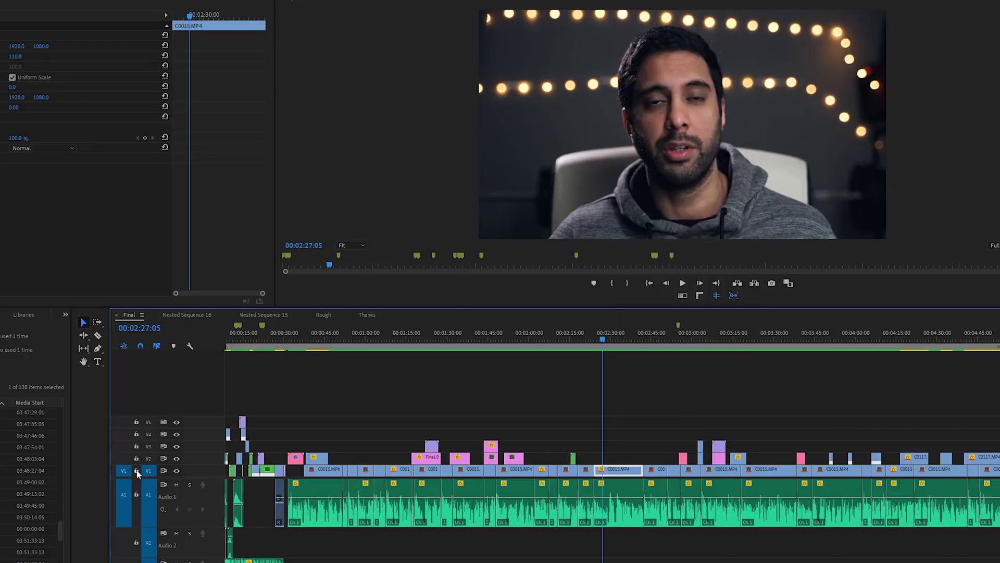
left_click(379, 417)
key("ctrl+v")
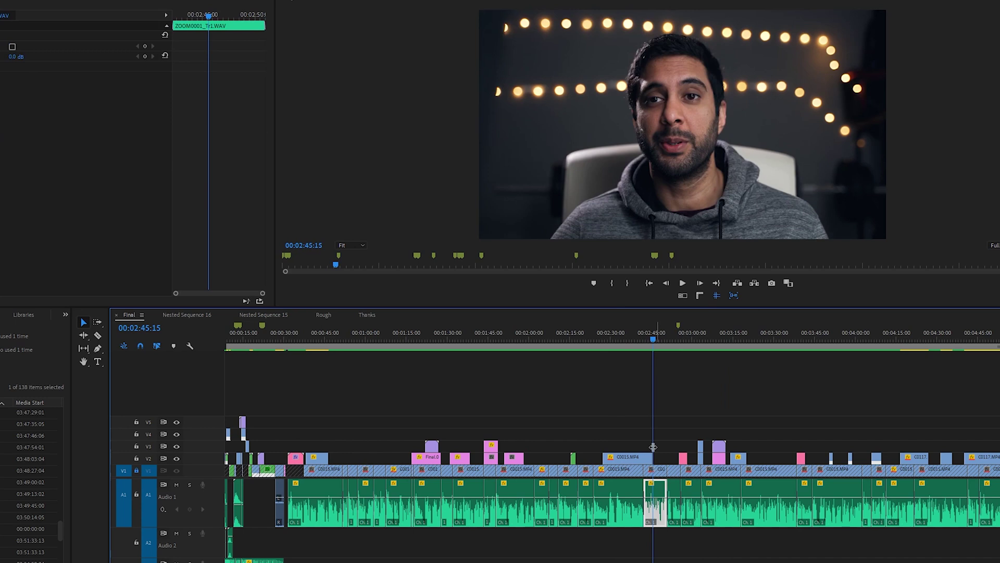
left_click_drag(630, 463, 624, 390)
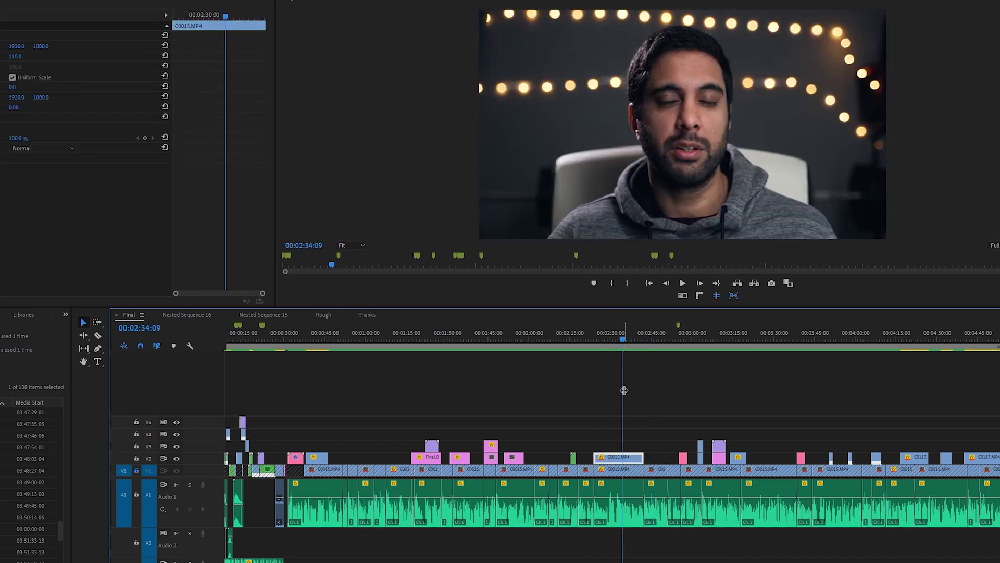
key("Delete")
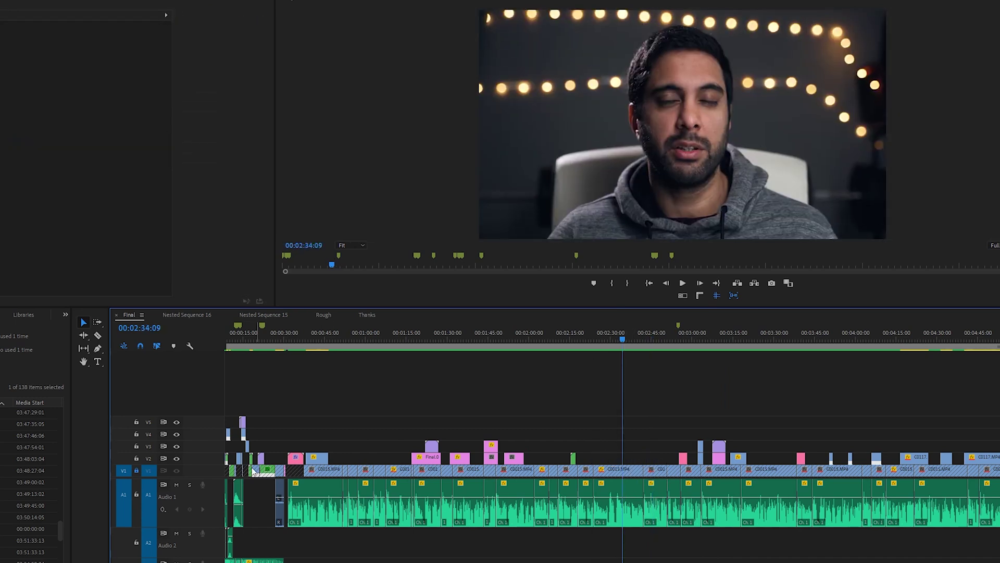
- Unlock V1, Alt-duplicate C0015.MP4 onto V2, then clear the stacked copies
left_click(137, 470)
left_click(632, 472)
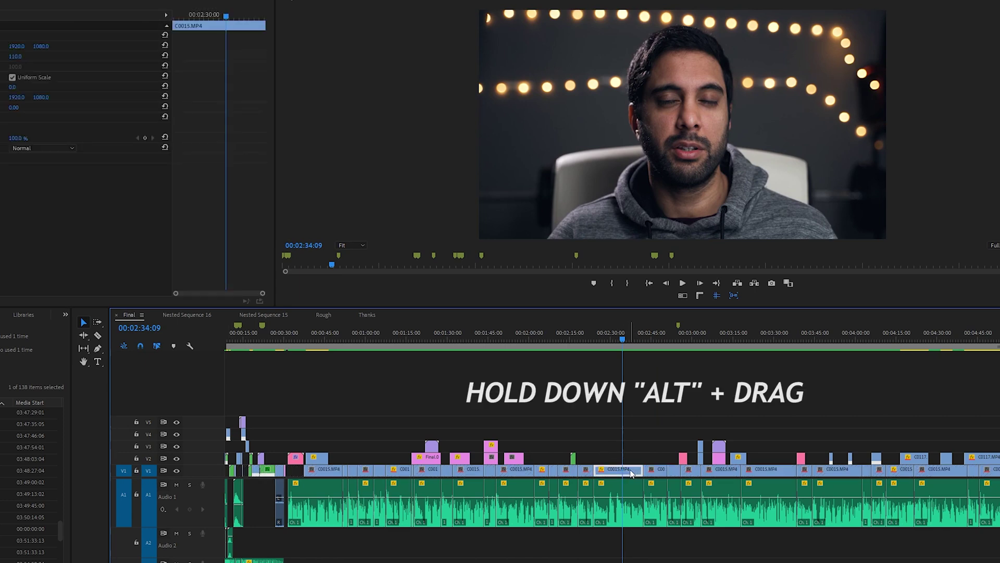
left_click_drag(629, 472, 637, 439)
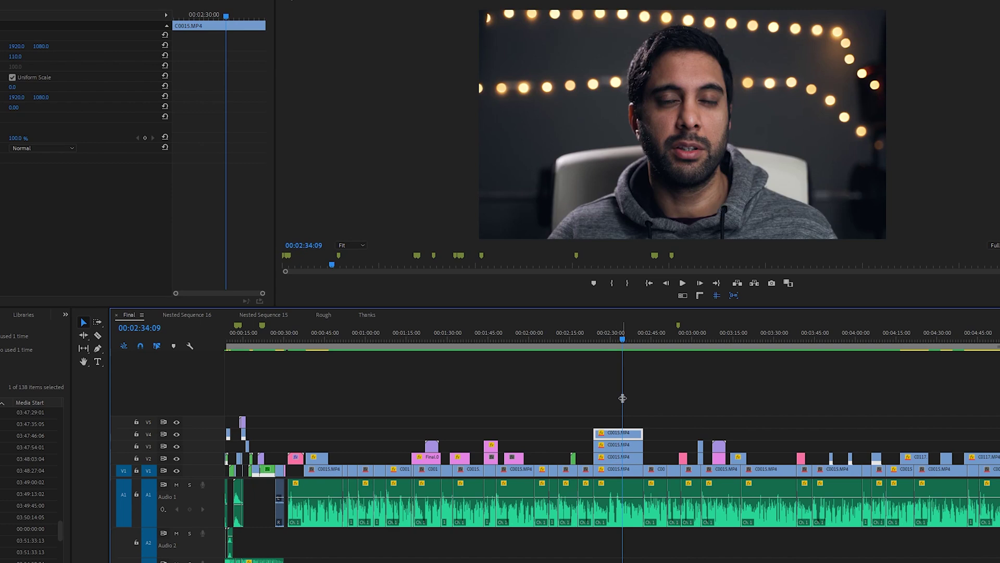
left_click_drag(603, 400, 635, 458)
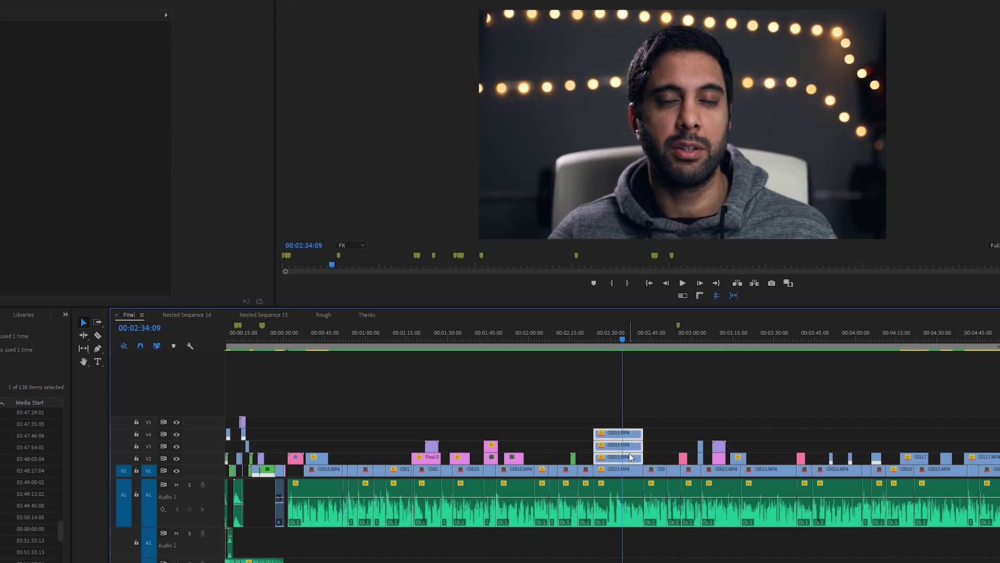
key("=")
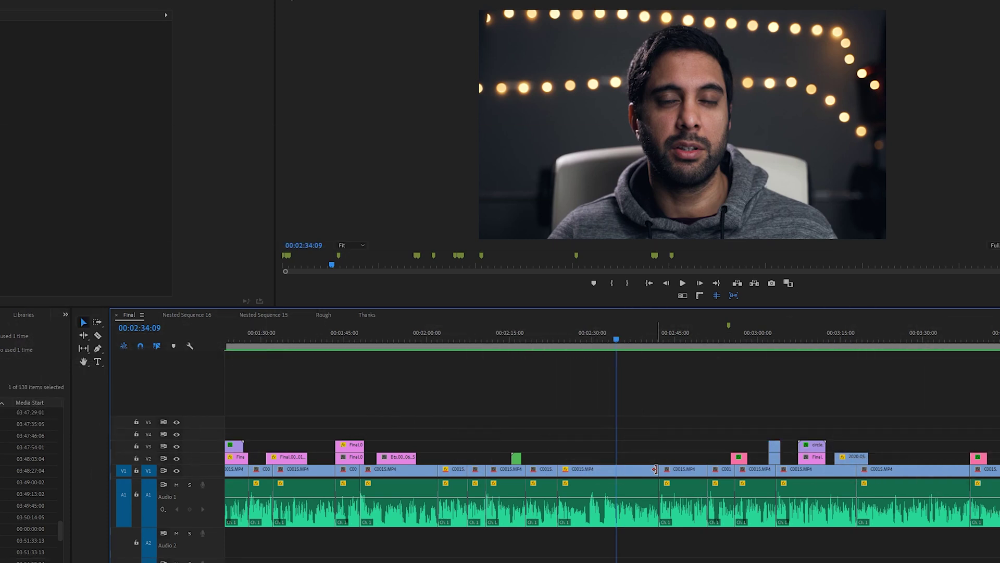
- Trim the V1 cut near 00:02:43, then roll it earlier with the Rolling Edit tool (N)
left_click_drag(660, 466, 632, 465)
left_click_drag(620, 471, 689, 468)
key("n")
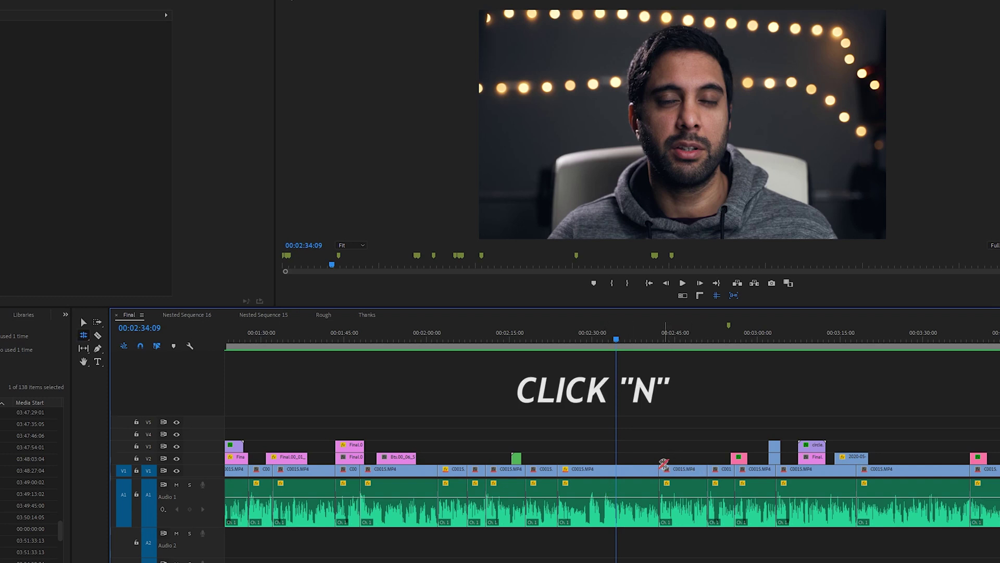
left_click_drag(660, 471, 635, 469)
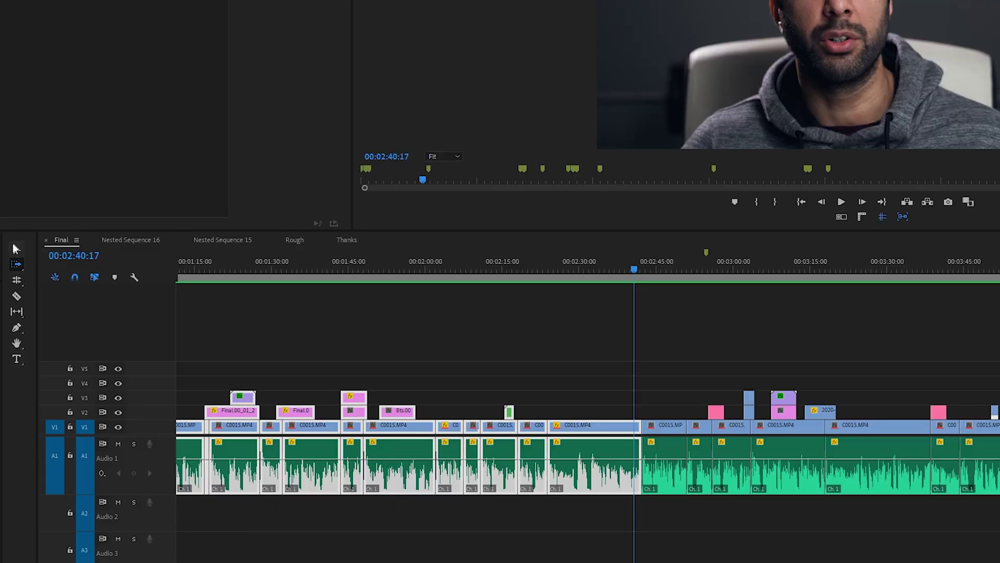
- Zoom the timeline out, marquee-select the later V1 and A1 clips, then select the V5 gap
left_click(15, 249)
left_click(424, 558)
key("backslash")
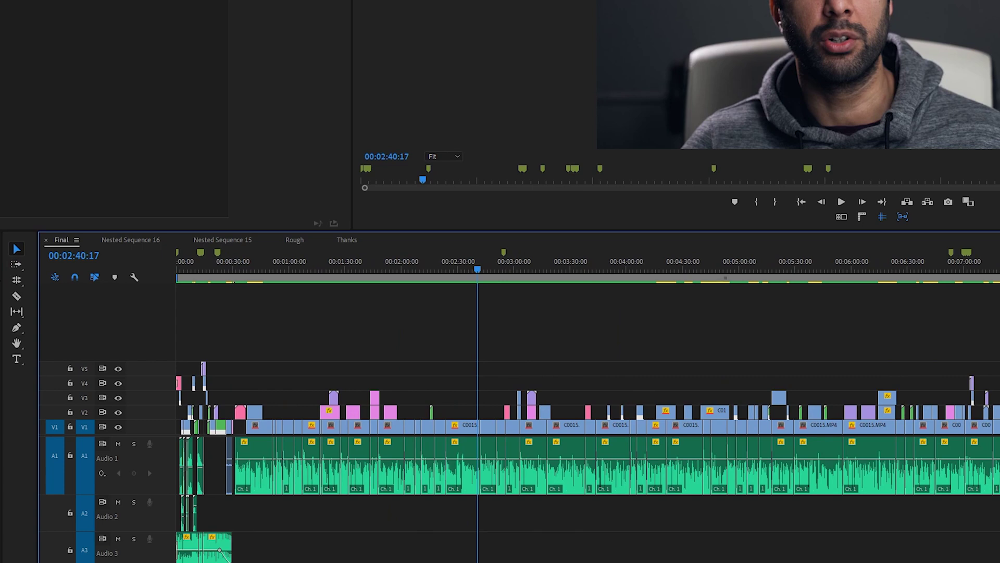
left_click_drag(992, 459, 480, 435)
left_click(574, 369)
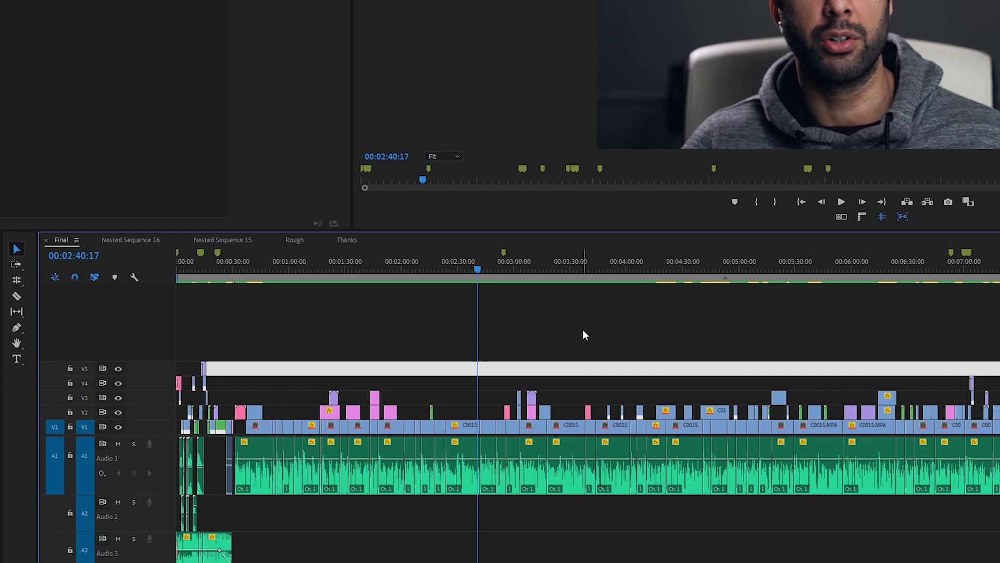
- Select all clips after the playhead with Track Select Forward, then those before it, and return to Selection
key("a")
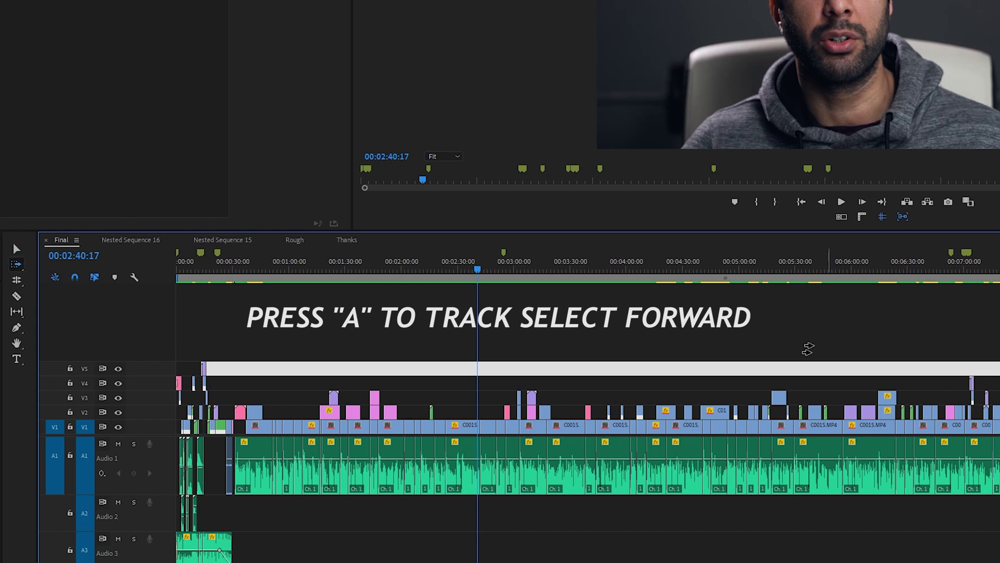
left_click(491, 417)
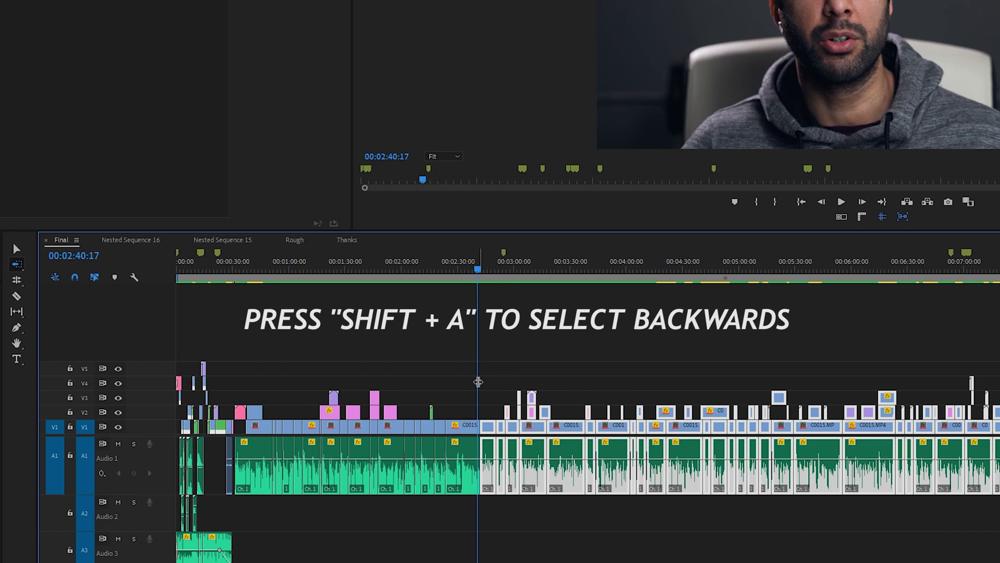
left_click(462, 384)
key("v")
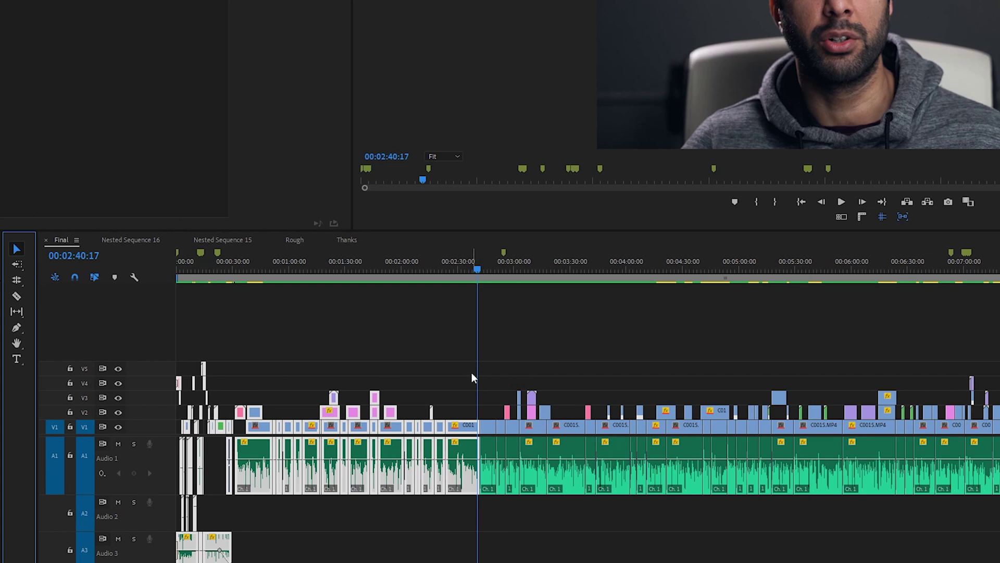
- Use Track Select Backward to select clips before the playhead on V1, A1, then V2 alone
key("shift+a")
left_click(469, 425, "shift")
left_click(467, 462, "shift")
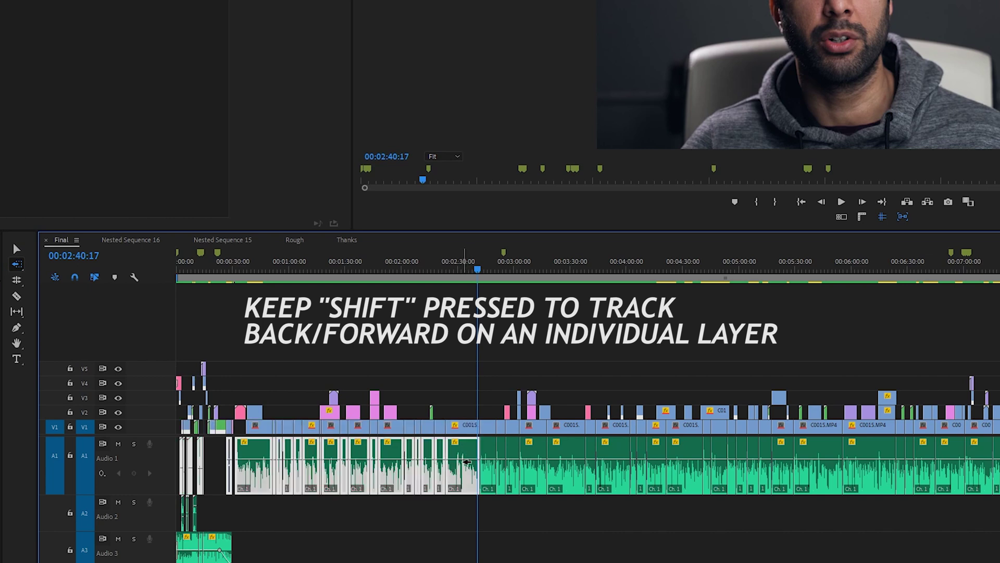
left_click(463, 427, "shift")
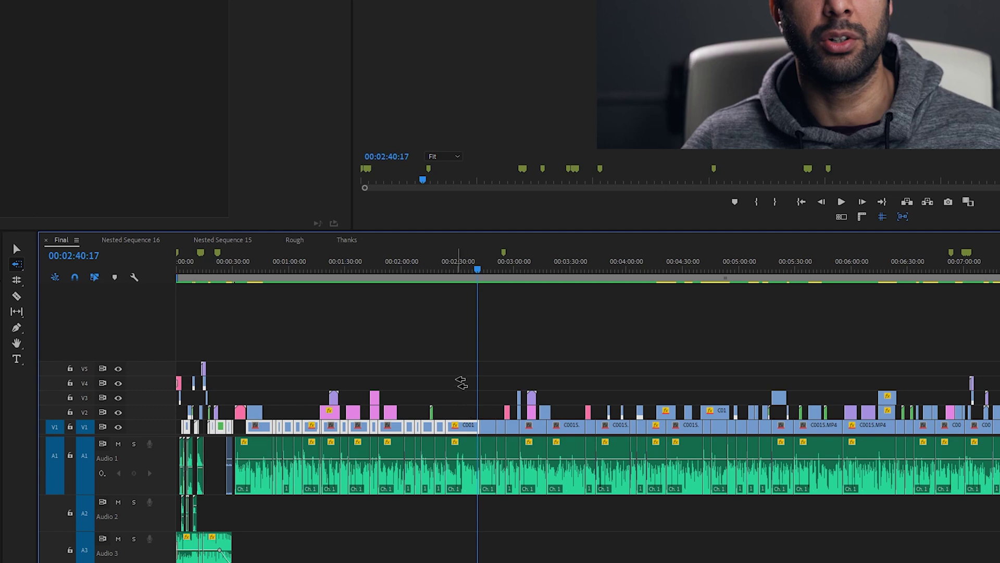
left_click(468, 440)
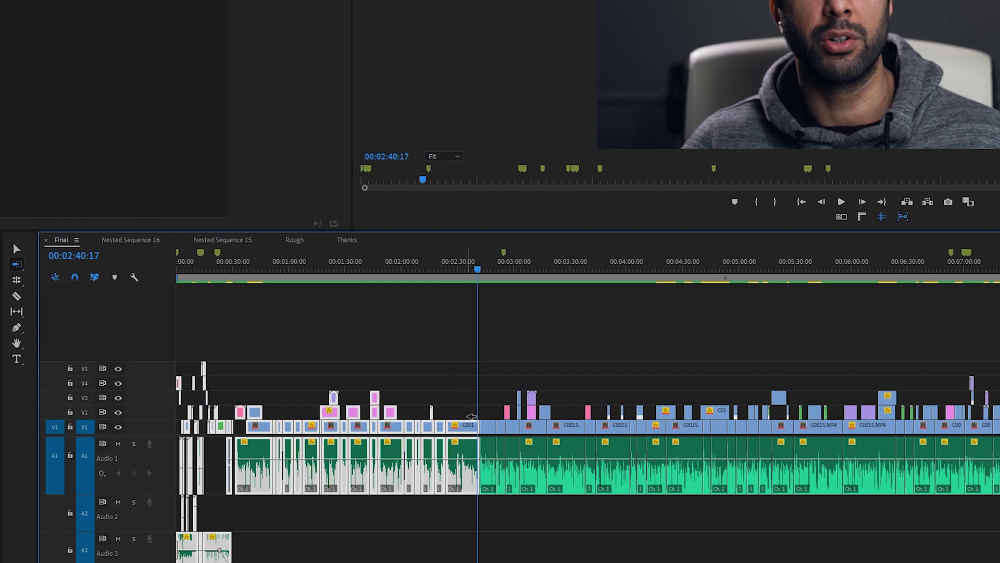
left_click(471, 426, "shift")
left_click(407, 410)
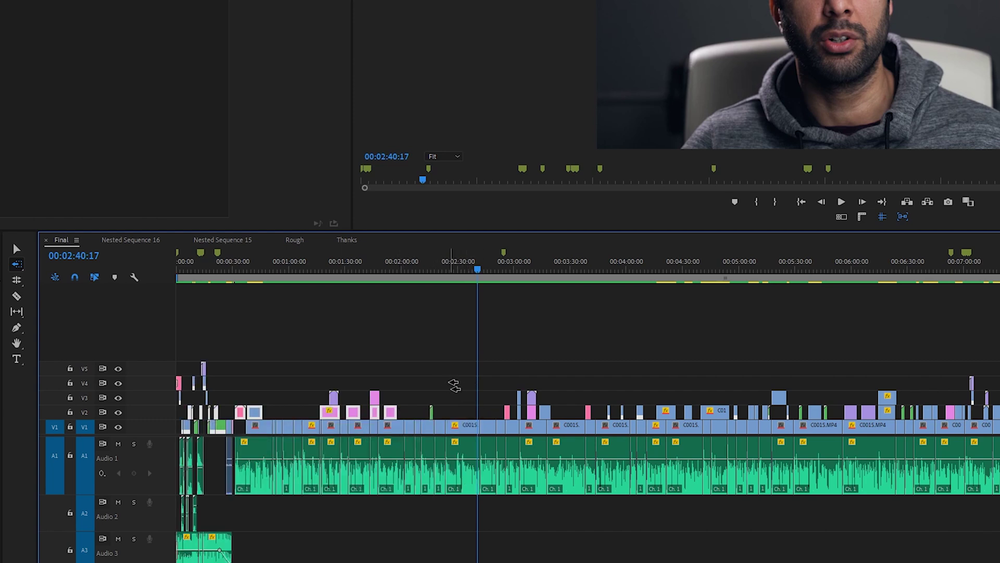
- Use Track Select Forward to select the later A1 clips, then only the V1 clips past 3:00
key("a")
left_click(495, 408)
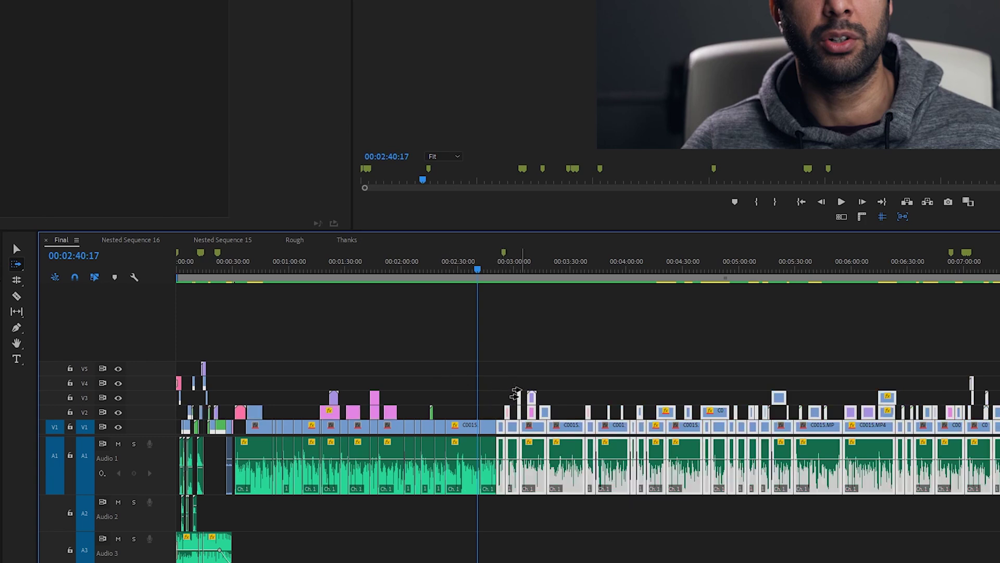
left_click(513, 427)
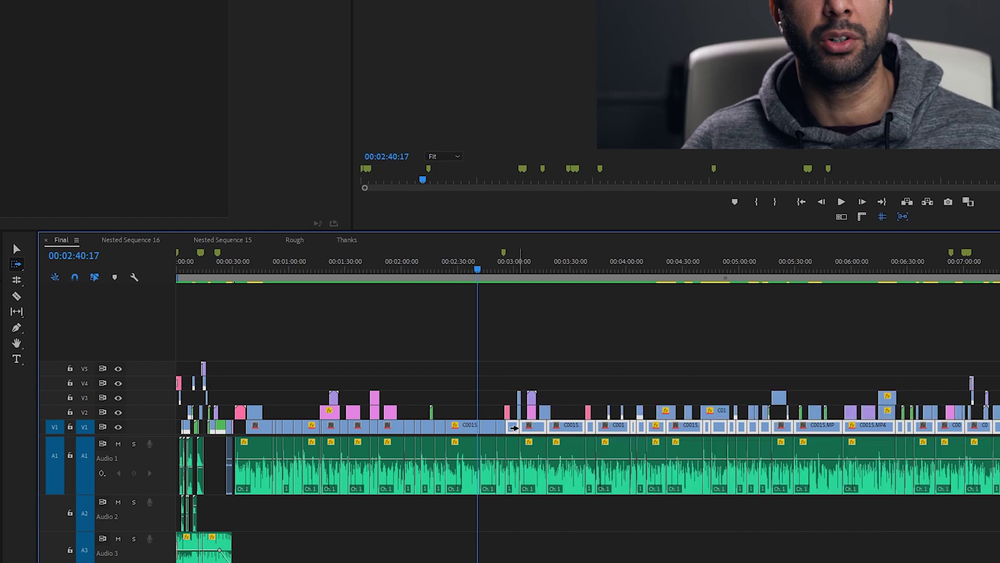
left_click(528, 454, "shift")
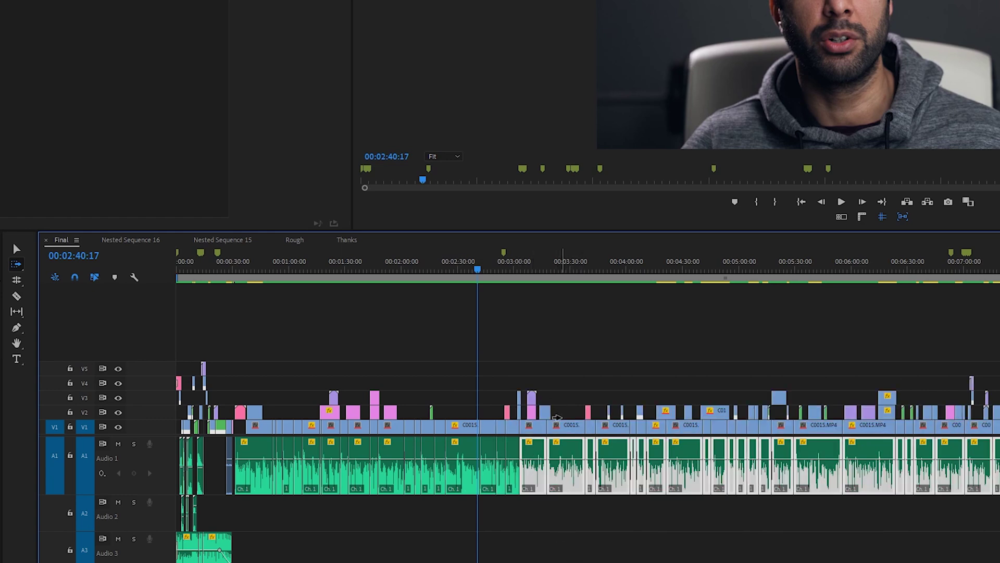
left_click(565, 425)
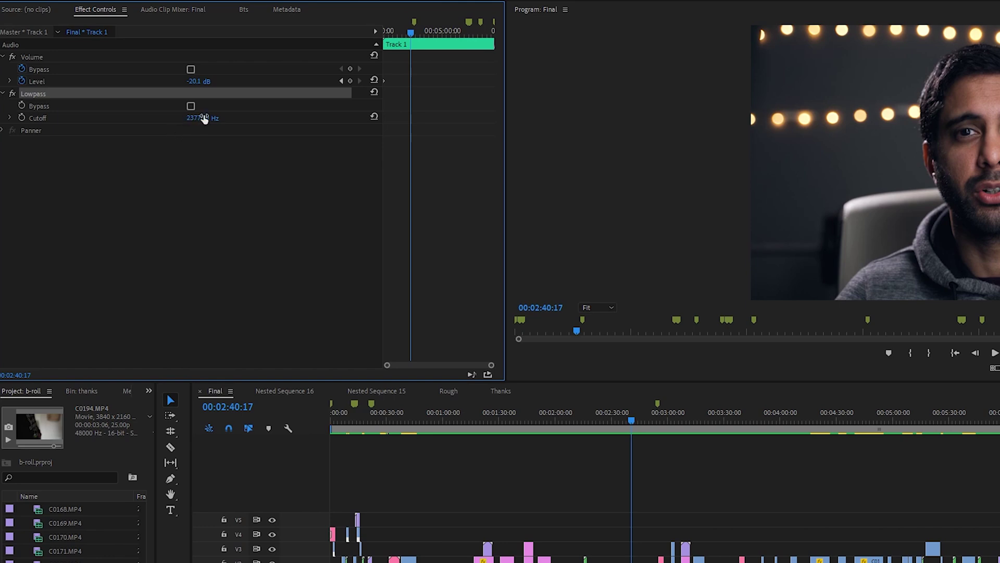
- Enter 4500 in the Lowpass Cutoff field in Effect Controls
left_click(203, 118)
type("4500")
key("Return")
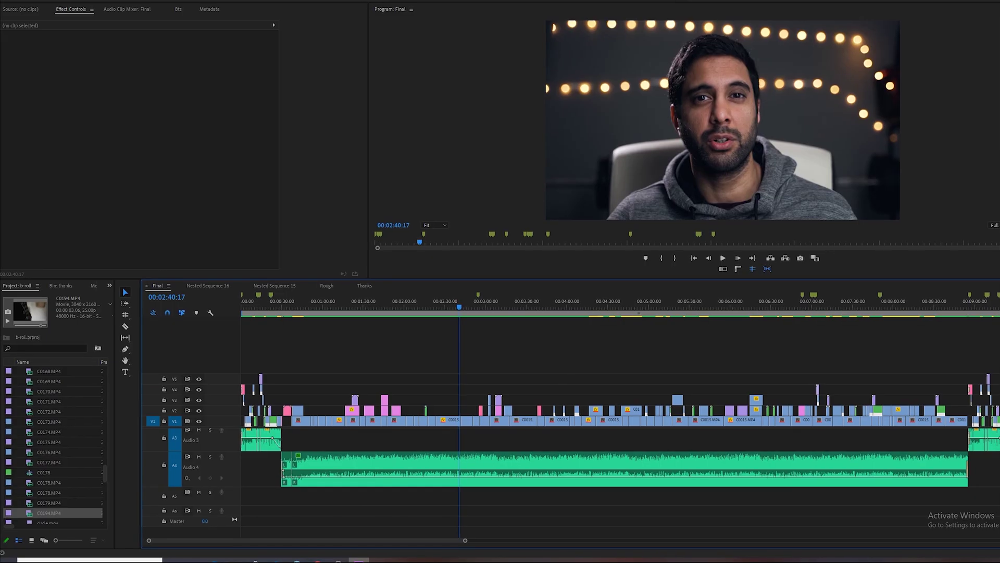
- Open Export Settings for the Final sequence: H.264, 3840x2160 at 25 fps, output Final.mp4
key("alt+f")
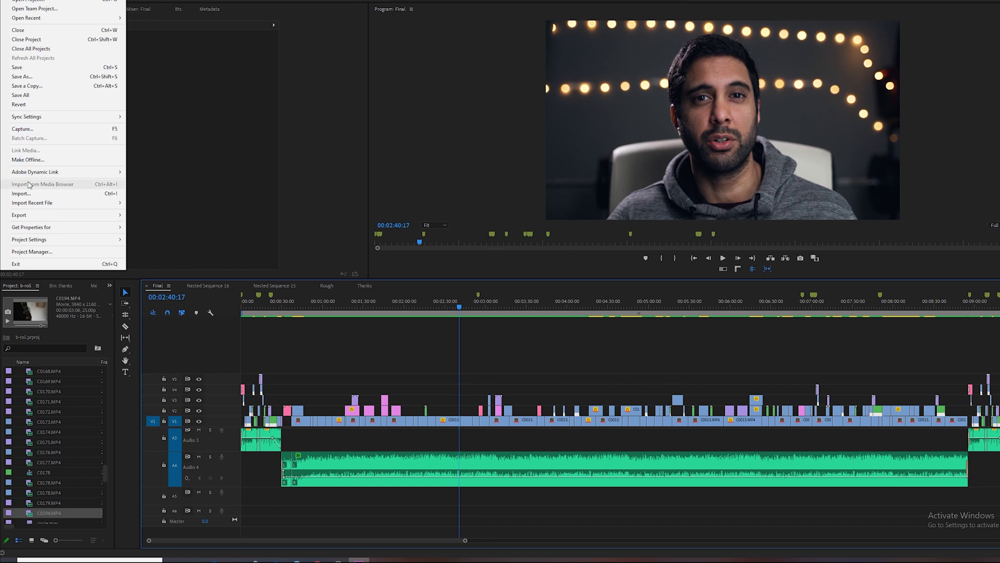
mouse_move(37, 219)
left_click(149, 216)
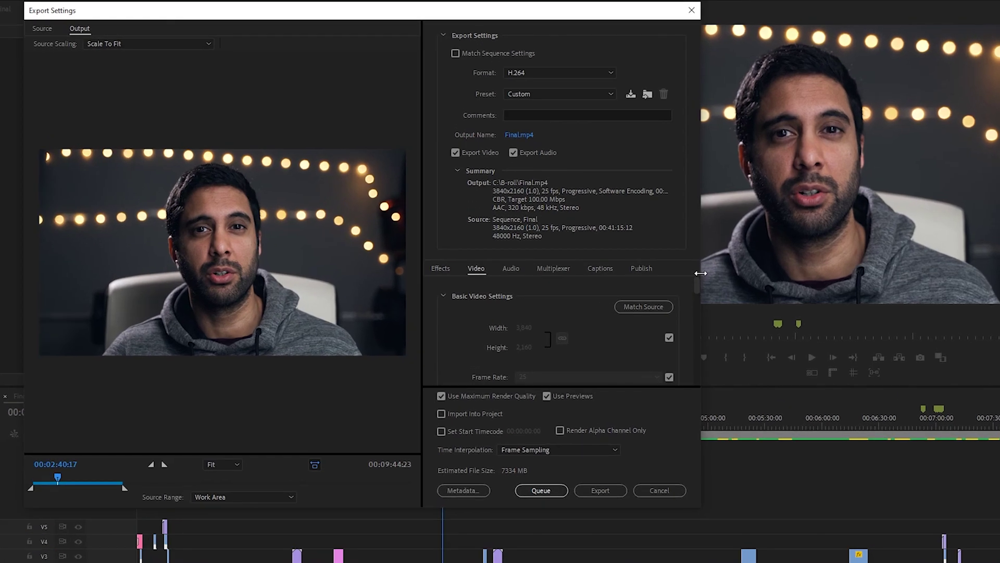
left_click_drag(640, 207, 637, 225)
left_click_drag(692, 312, 677, 268)
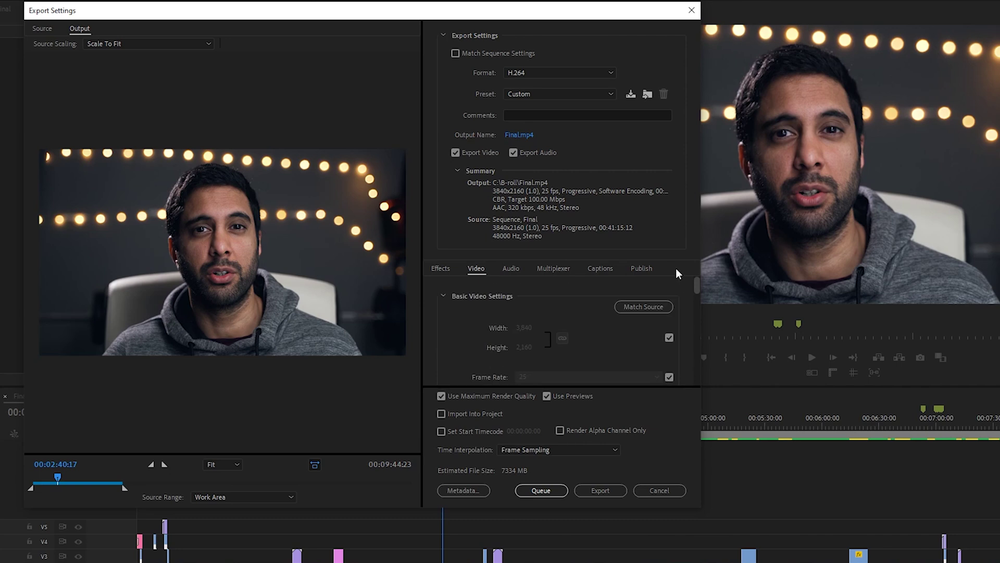
- Save the current export settings as a new preset named 'pav youtube'
left_click(630, 95)
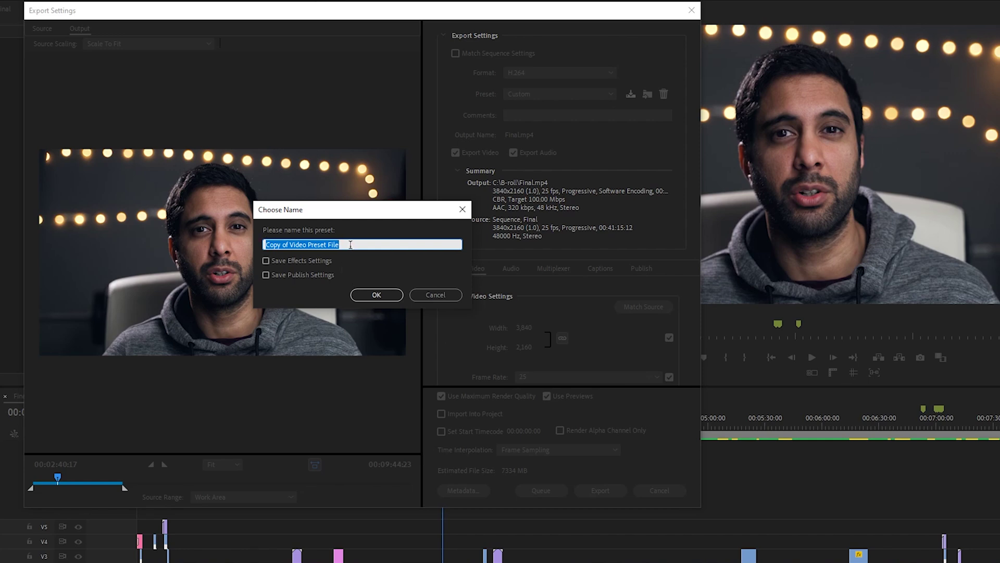
type("pav youtube")
left_click(376, 294)
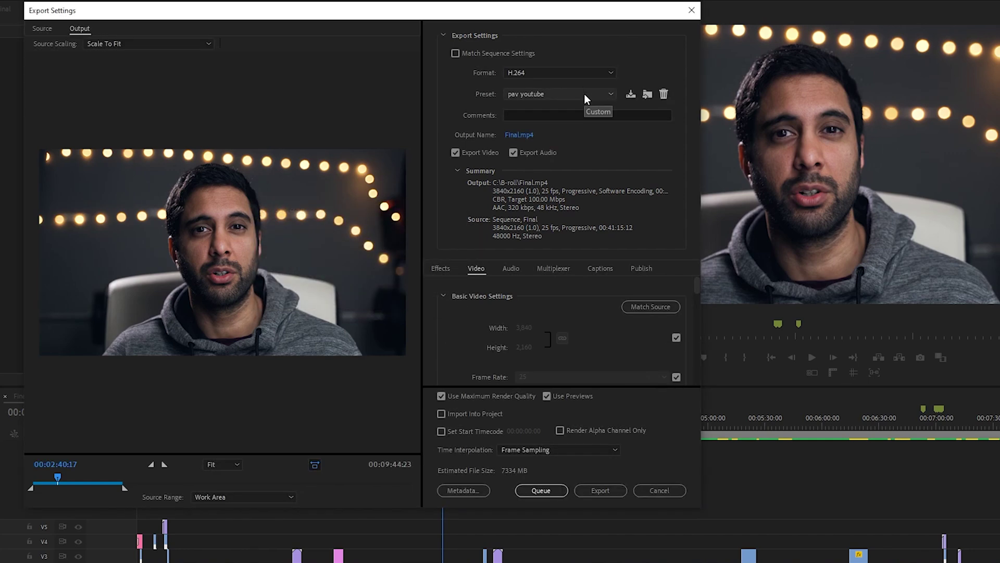
- Briefly pick Match Source - Adaptive Medium Bitrate, then reselect the 'pav youtube' preset
left_click(596, 93)
left_click(651, 58)
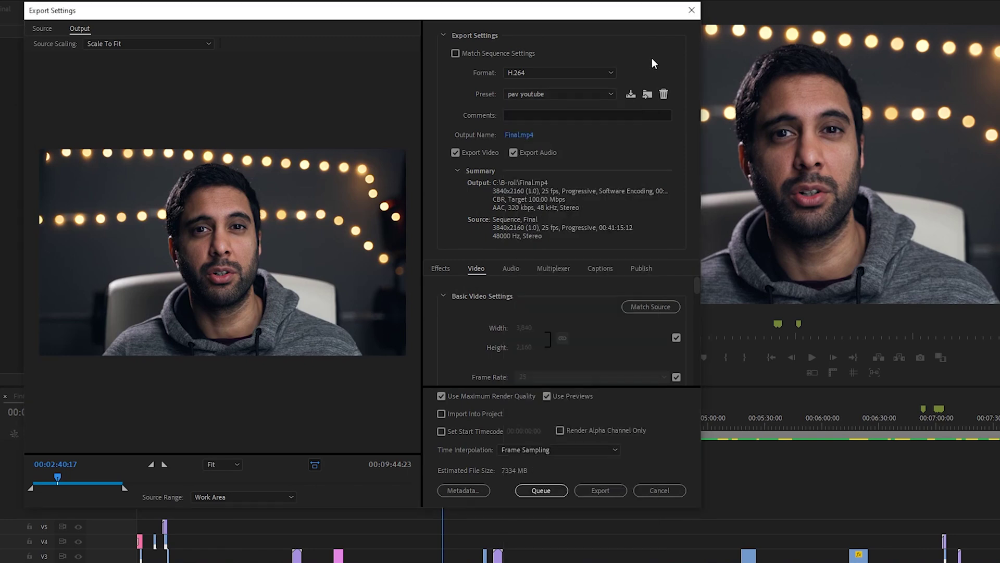
left_click(584, 91)
left_click(562, 170)
left_click(604, 94)
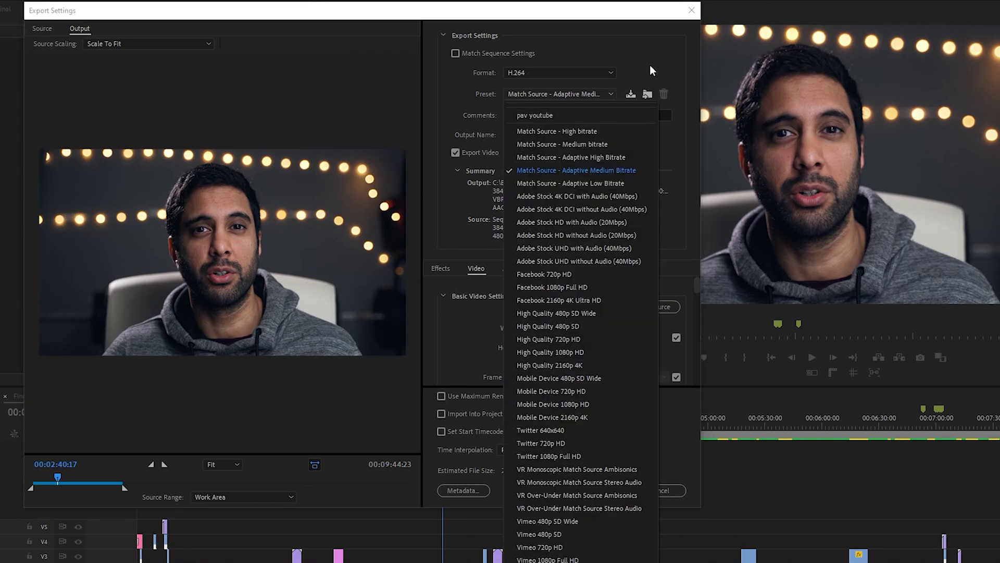
left_click(565, 114)
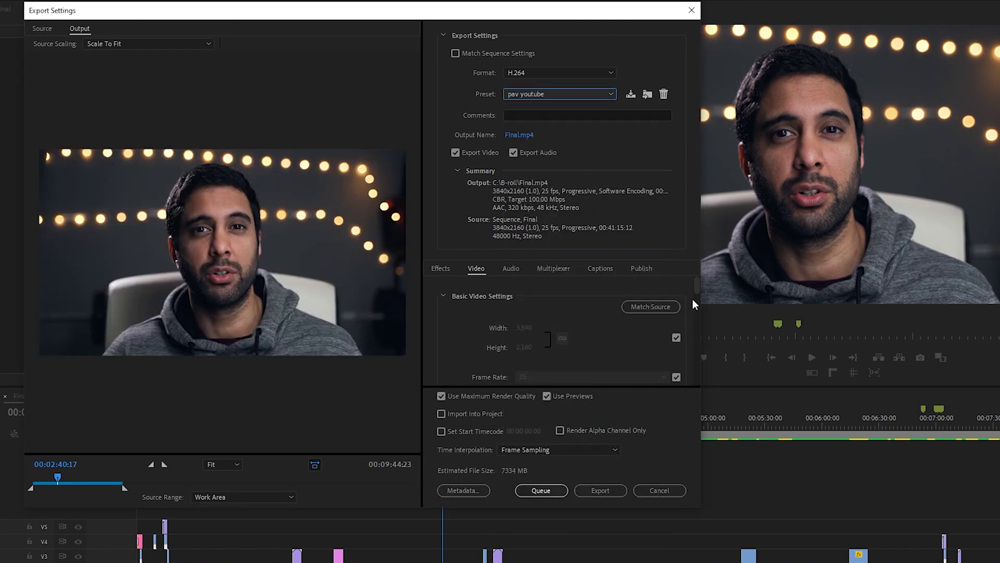
mouse_move(693, 299)
left_mouse_down()
mouse_move(690, 377)
mouse_move(692, 307)
left_mouse_up()
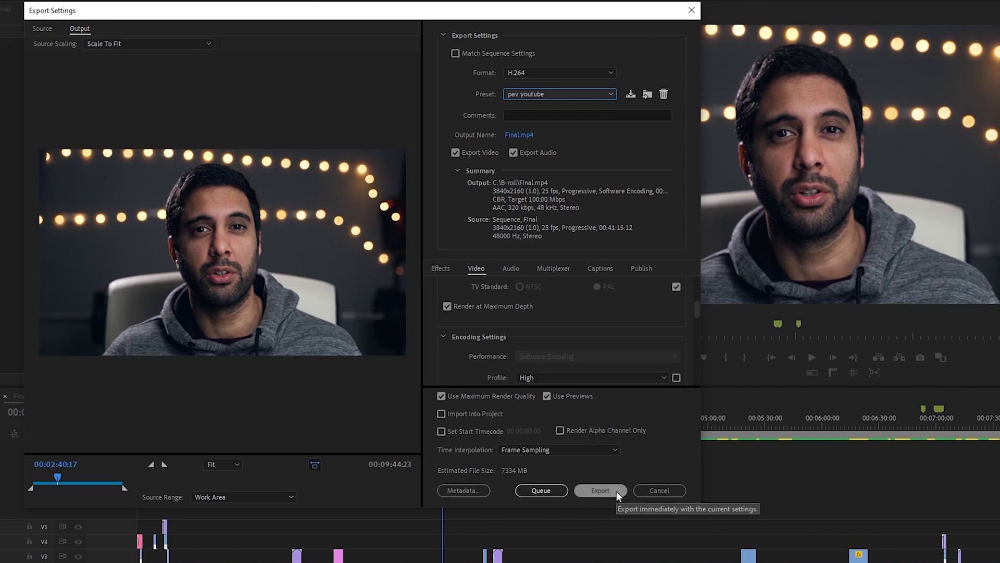